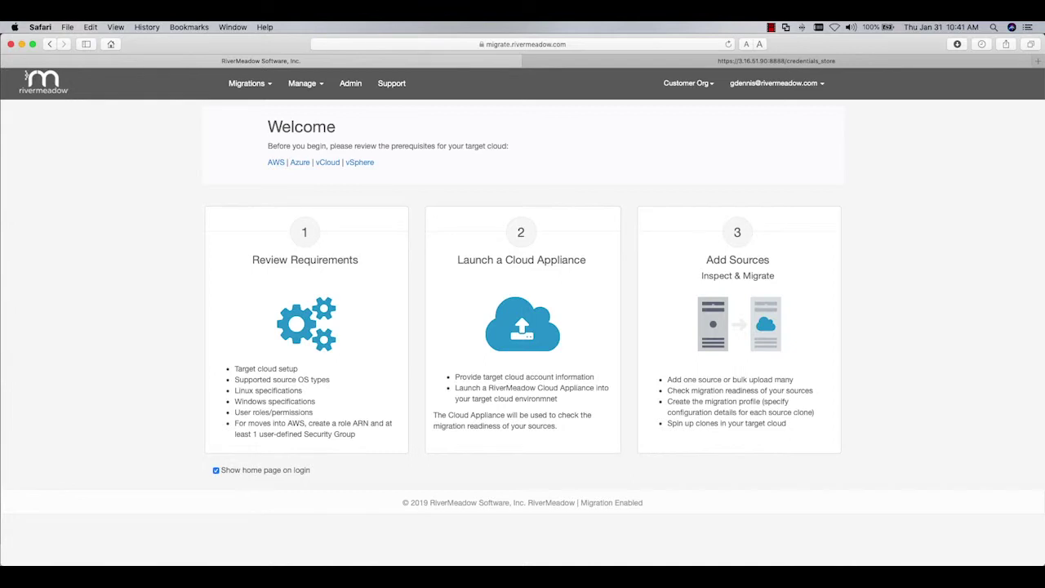
Step: Upload multiple sources from the file sources.csv on the Desktop
left_click(555, 303)
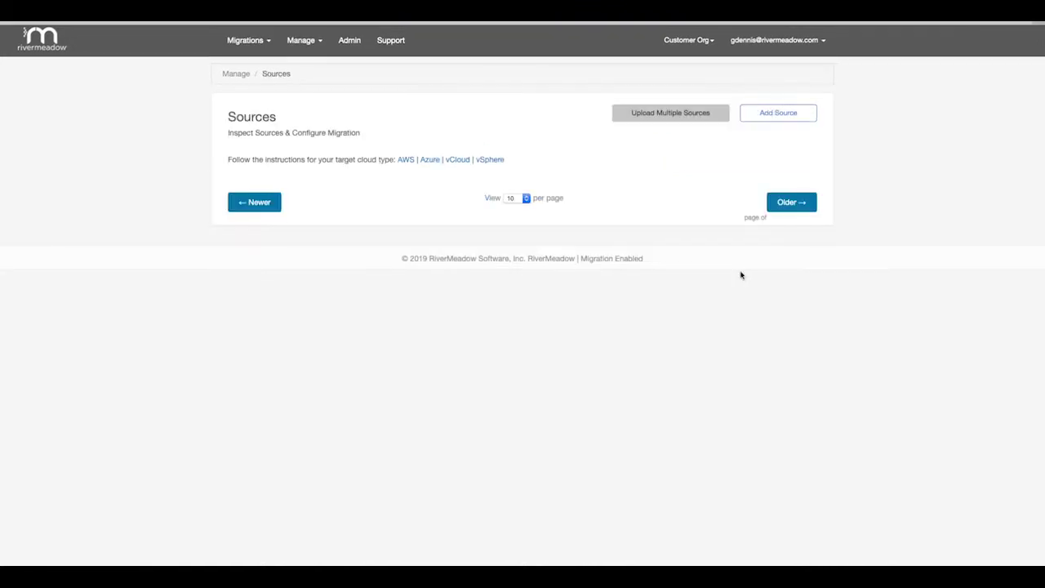
left_click(664, 116)
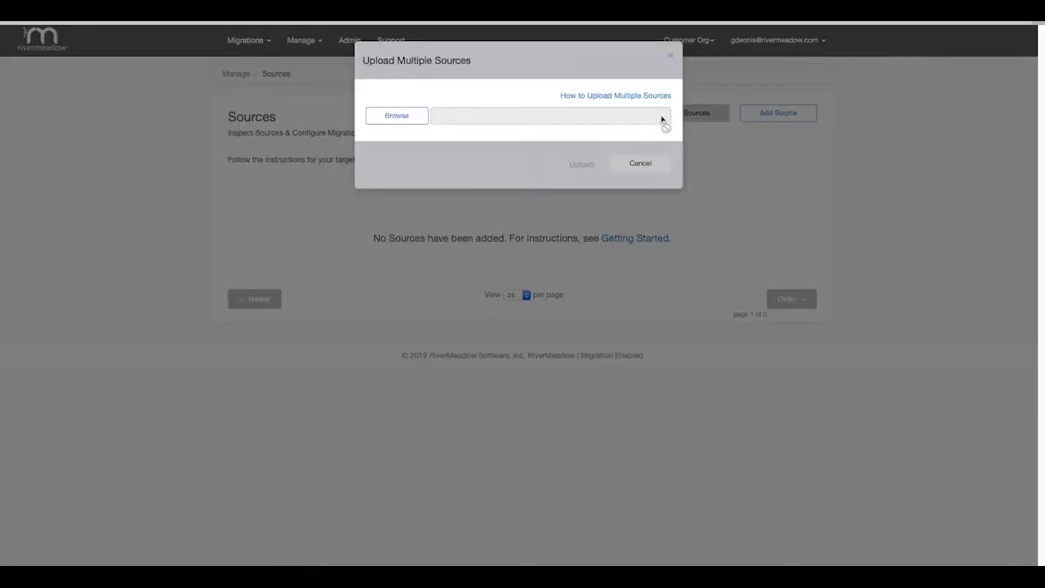
left_click(397, 116)
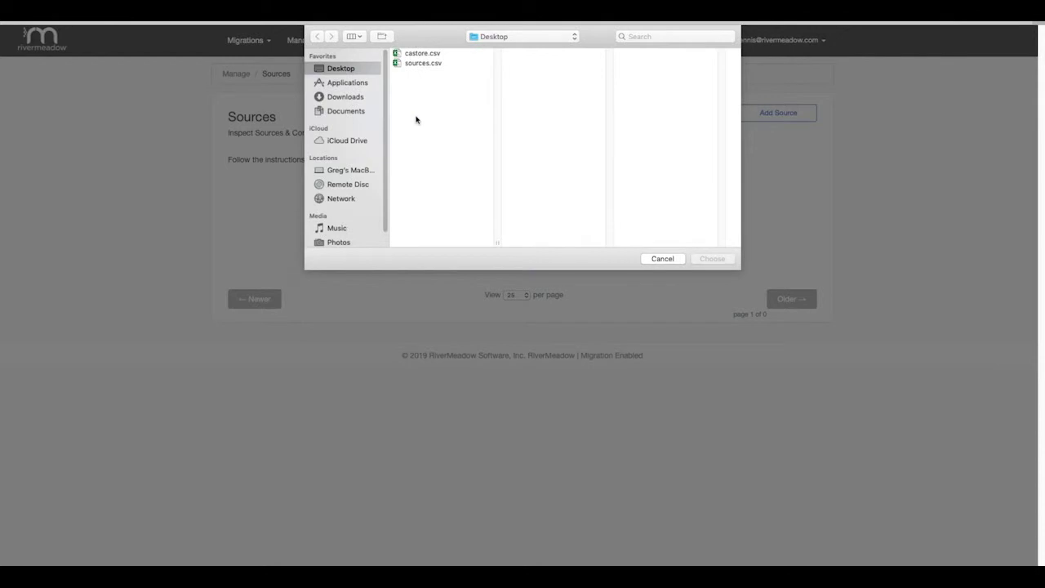
left_click(424, 65)
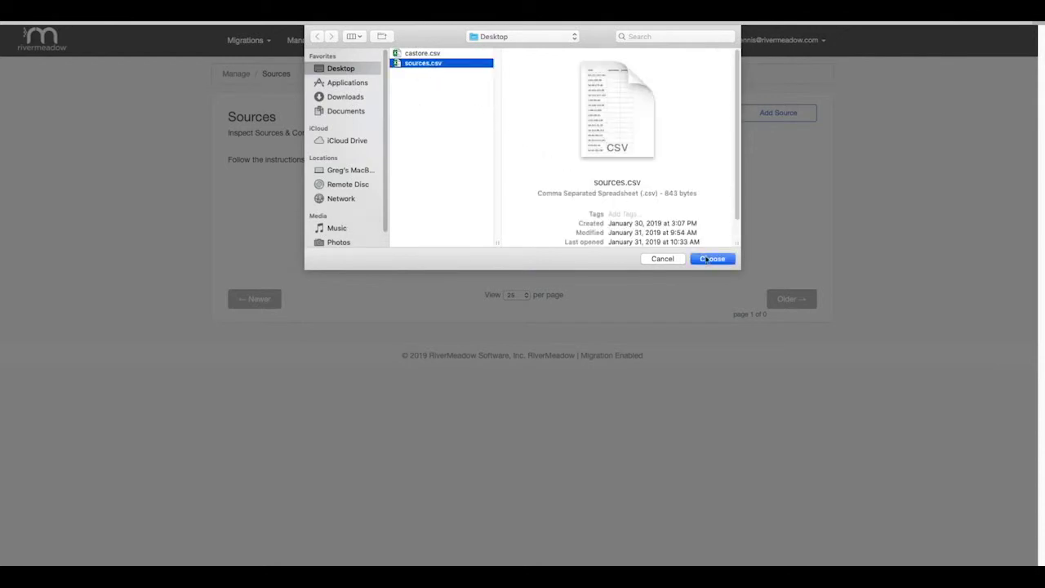
left_click(710, 259)
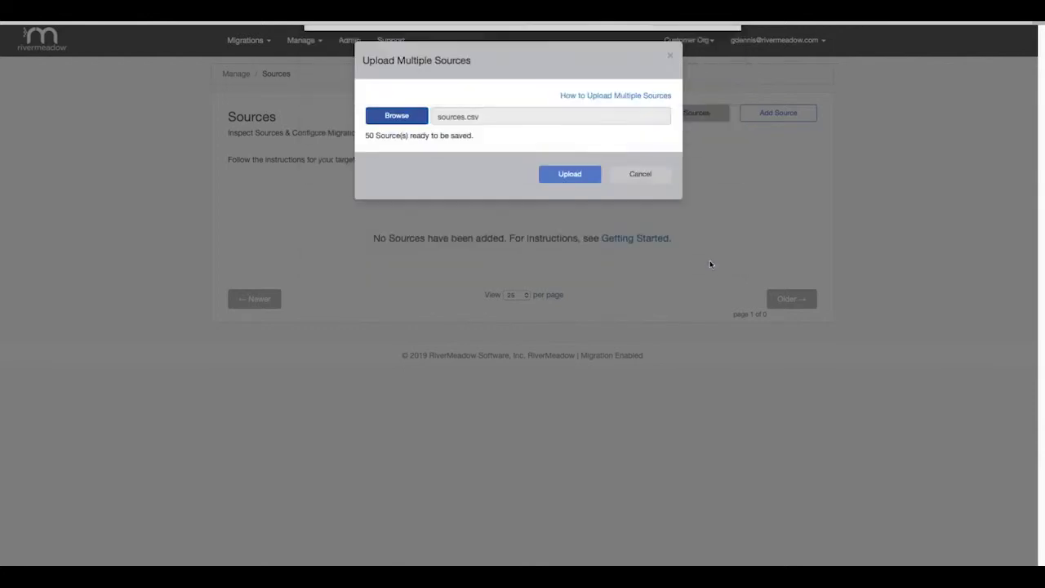
left_click(570, 176)
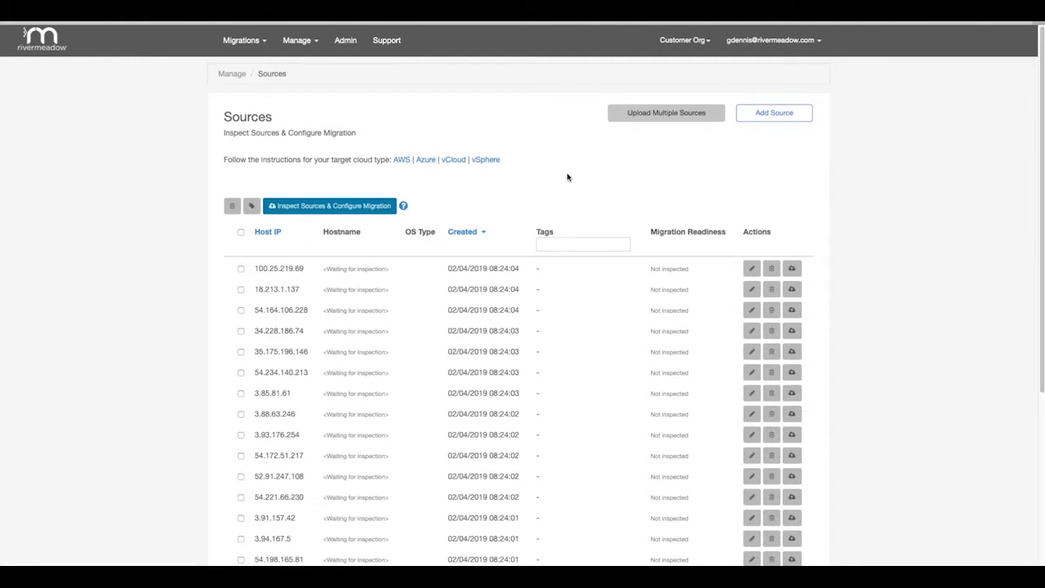
Step: Set the Sources list to display 50 entries per page
scroll(567, 177, "down", 5)
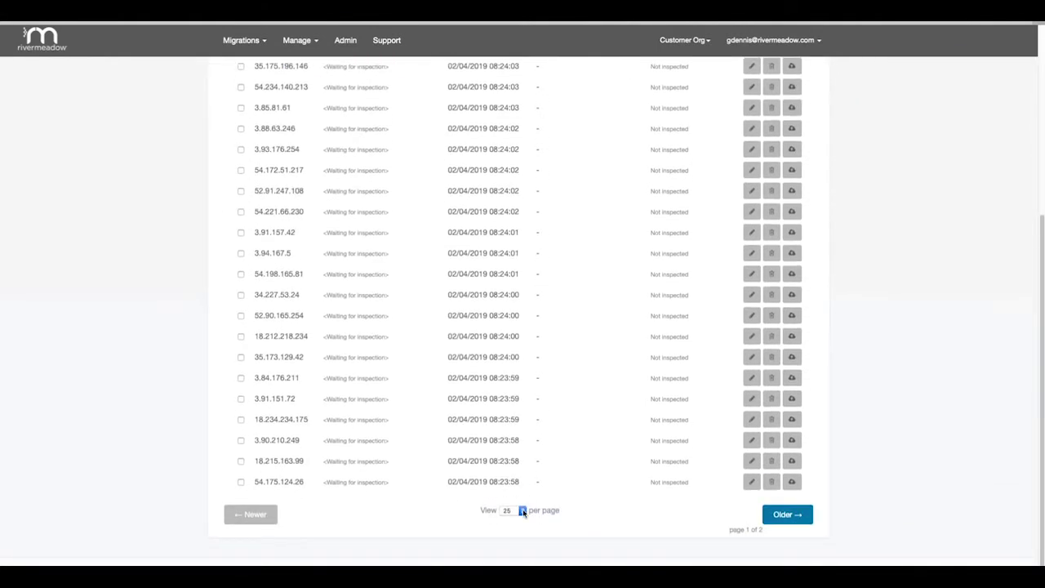
left_click(522, 510)
left_click(519, 522)
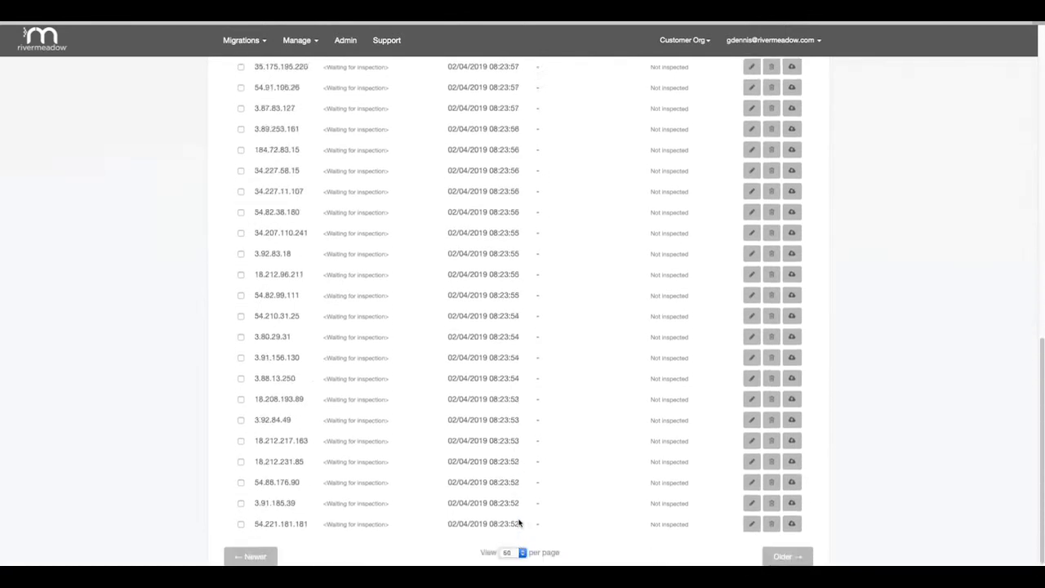
scroll(519, 522, "up", 5)
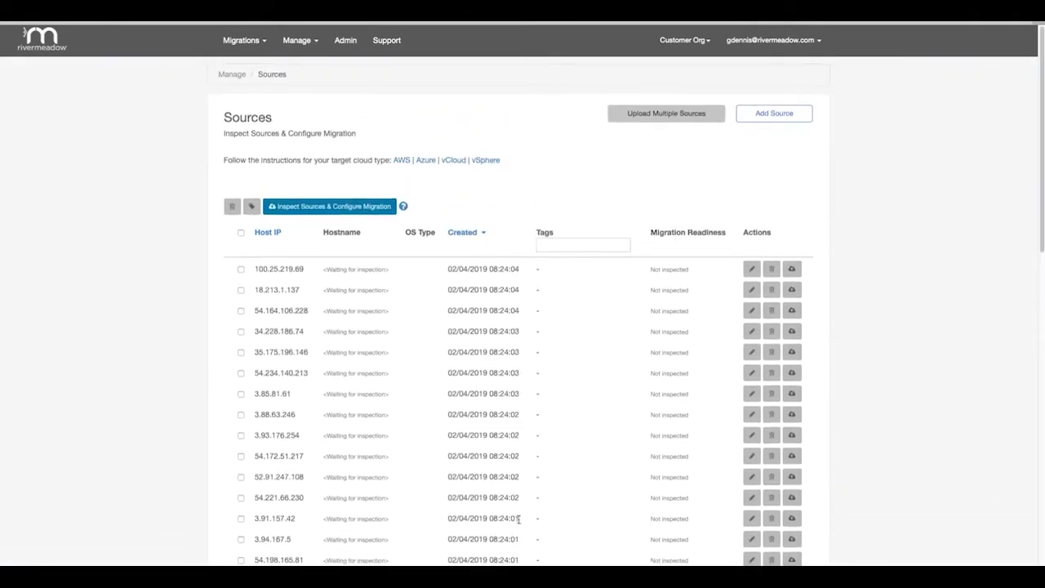
Step: Select all listed sources and set up their inspection with AWS (AWS) as the target cloud
left_click(241, 232)
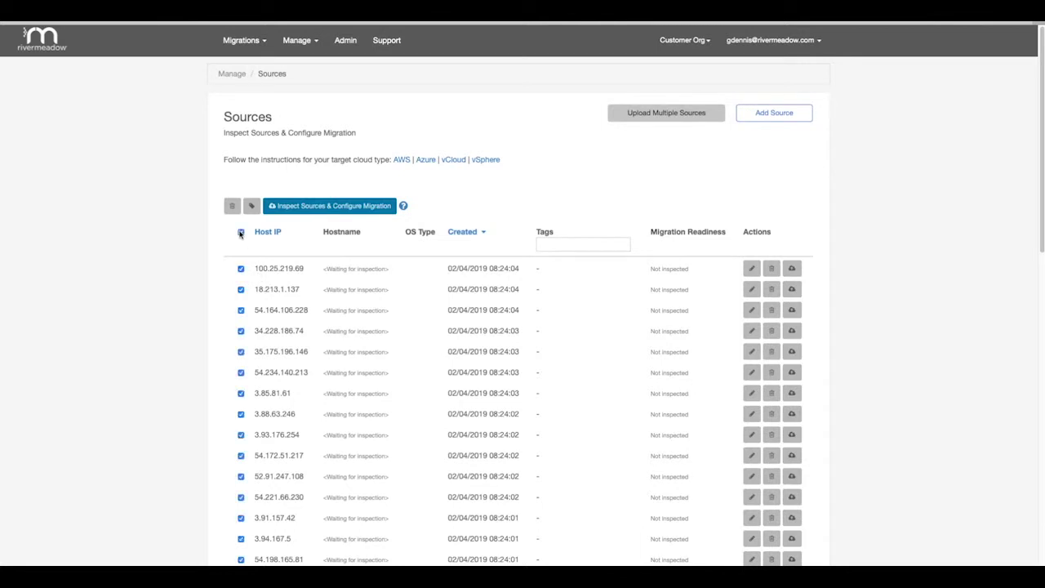
left_click(318, 208)
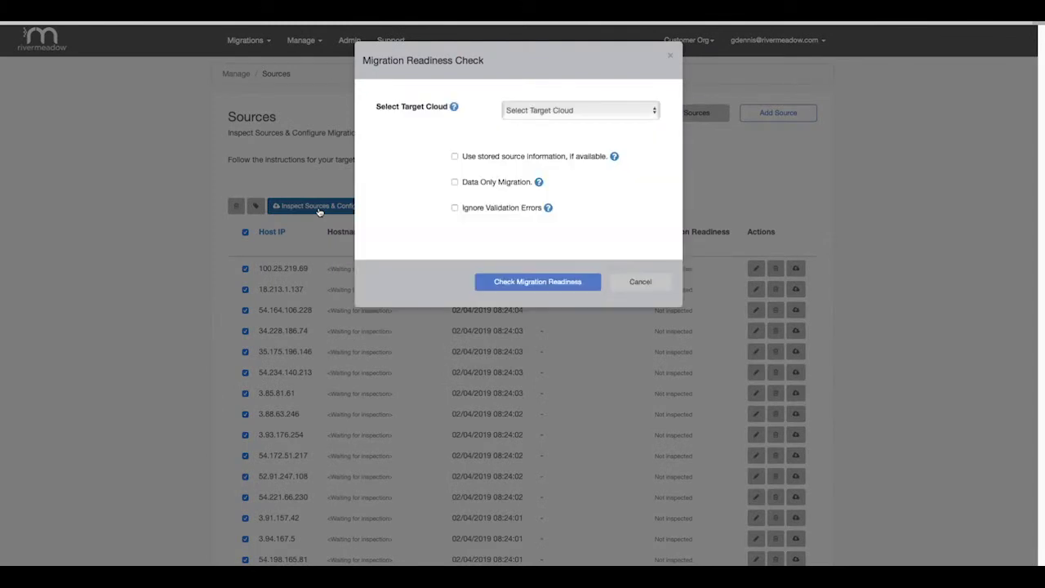
left_click(560, 118)
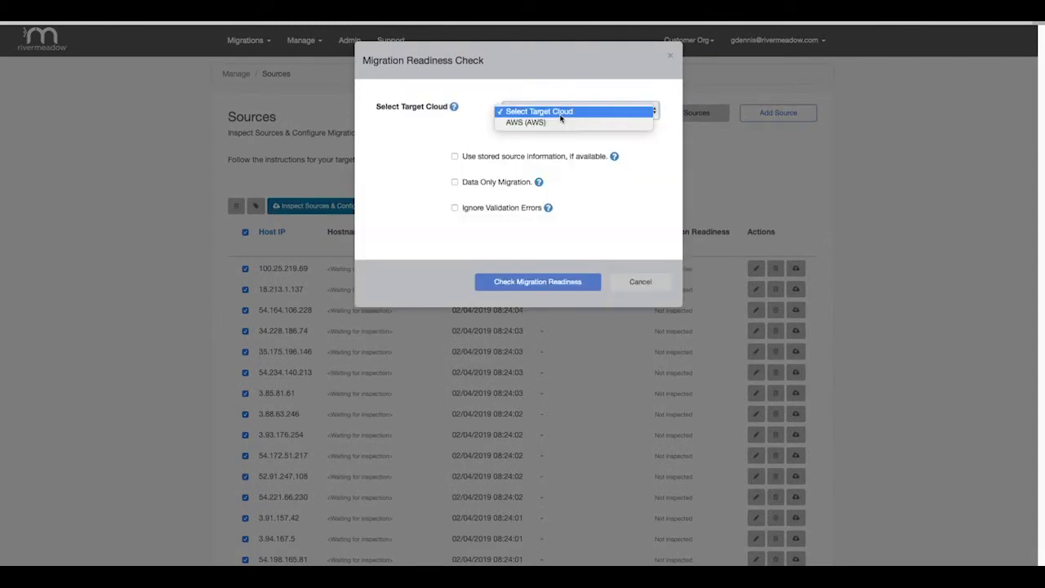
left_click(559, 122)
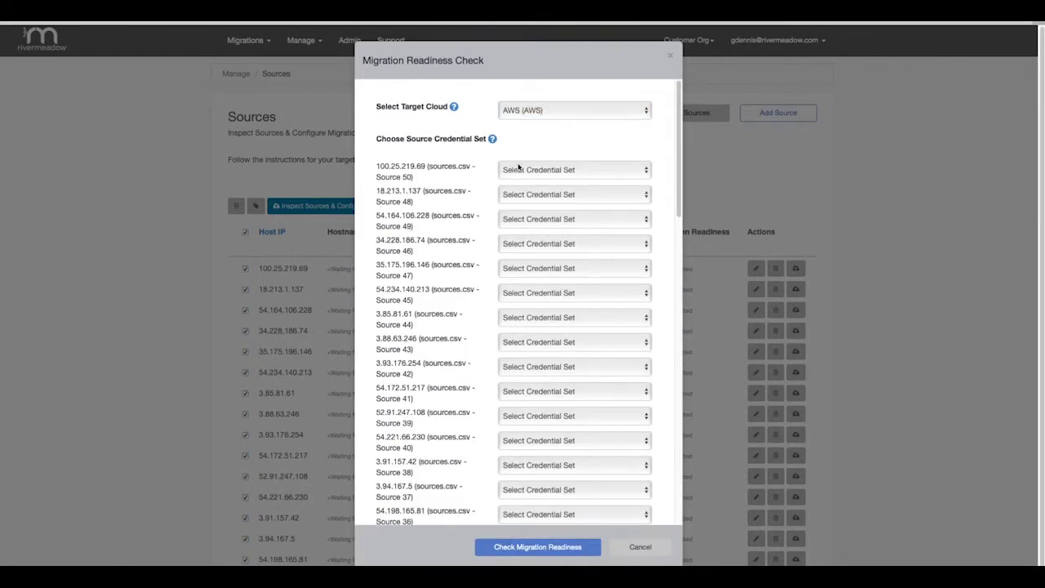
Step: Assign the Windows credential set to the first four listed sources, Source 50, 48, 49 and 46
left_click(522, 172)
left_click(520, 193)
left_click(522, 195)
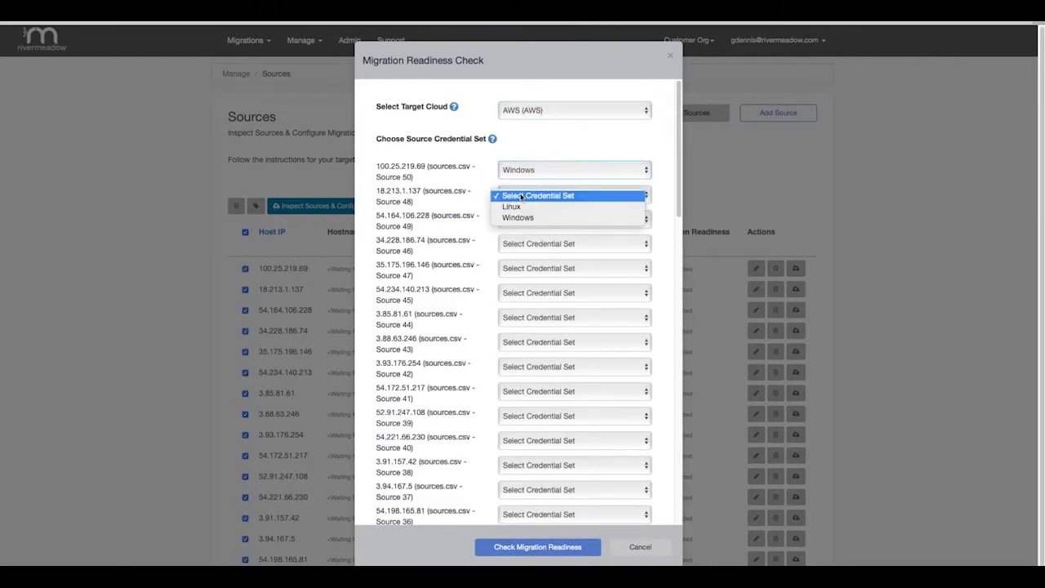
left_click(522, 217)
left_click(524, 219)
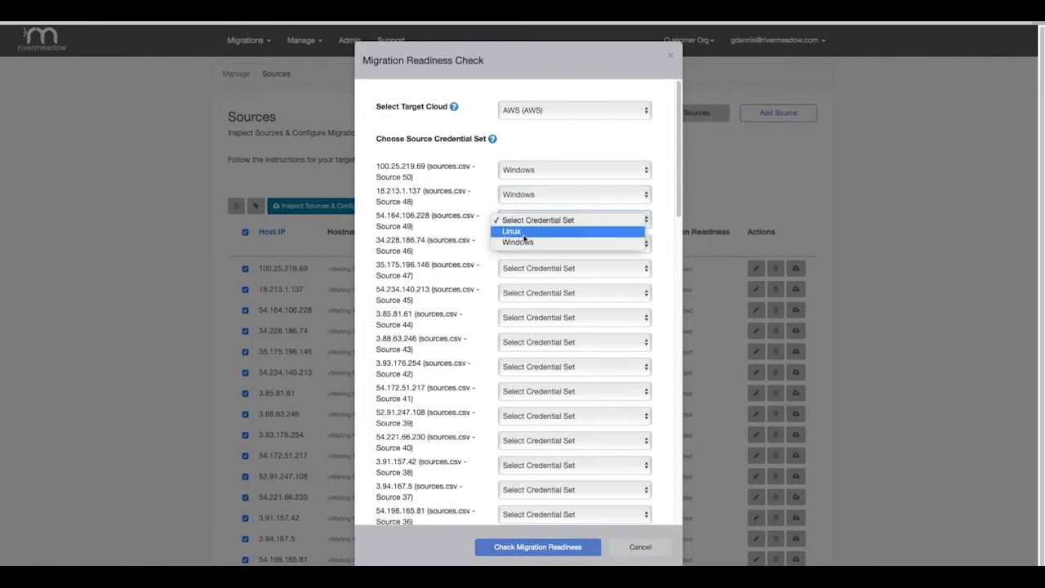
left_click(519, 242)
left_click(523, 245)
left_click(526, 269)
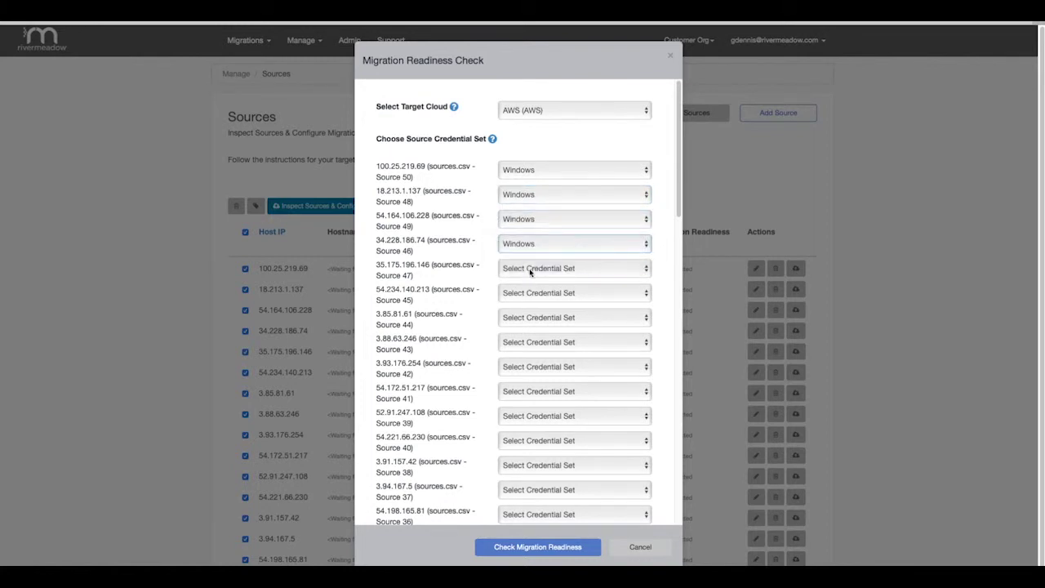
Step: Assign the matching Windows or Linux credential set to each remaining source and run the migration readiness check
left_click_drag(526, 268, 525, 292)
left_click_drag(526, 292, 527, 341)
left_click_drag(527, 342, 526, 391)
left_click_drag(527, 390, 526, 415)
left_click_drag(526, 416, 531, 389)
scroll(527, 430, "down", 8)
scroll(523, 392, "down", 10)
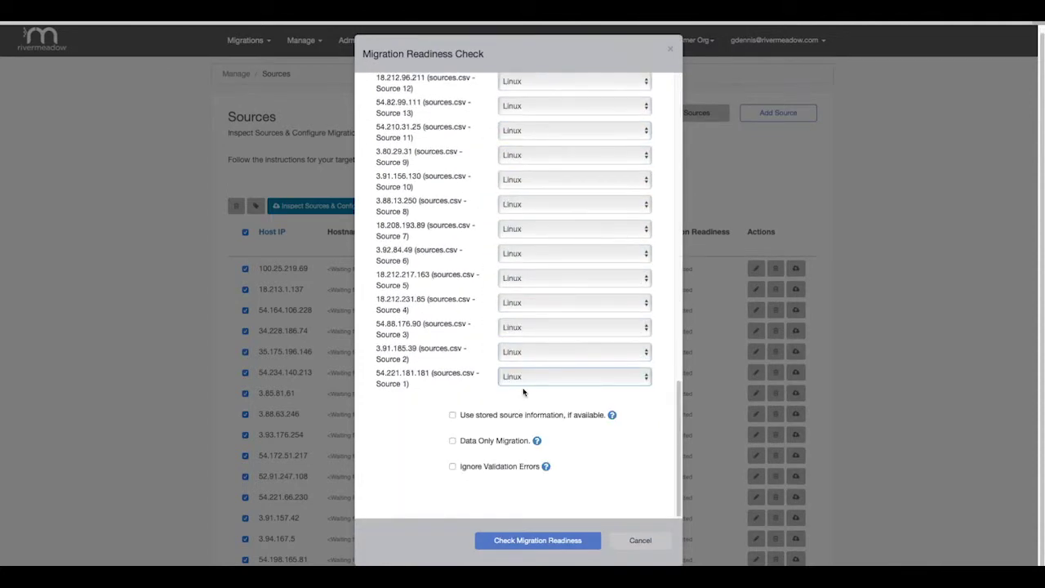
left_click(535, 540)
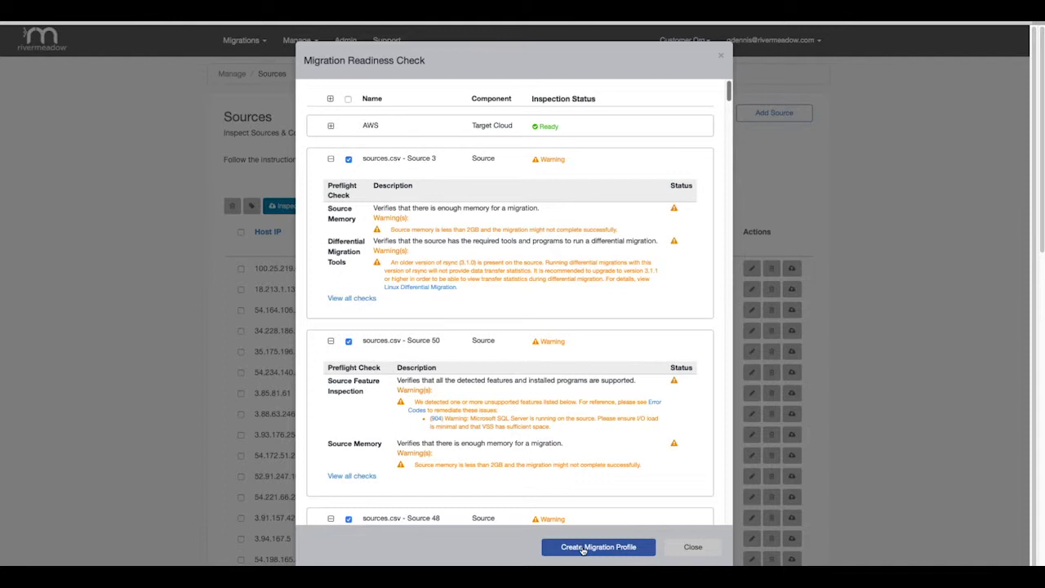
Step: Create a migration profile from the checked sources and name the plan "Mass Migration Demo"
left_click(582, 547)
type("Ma")
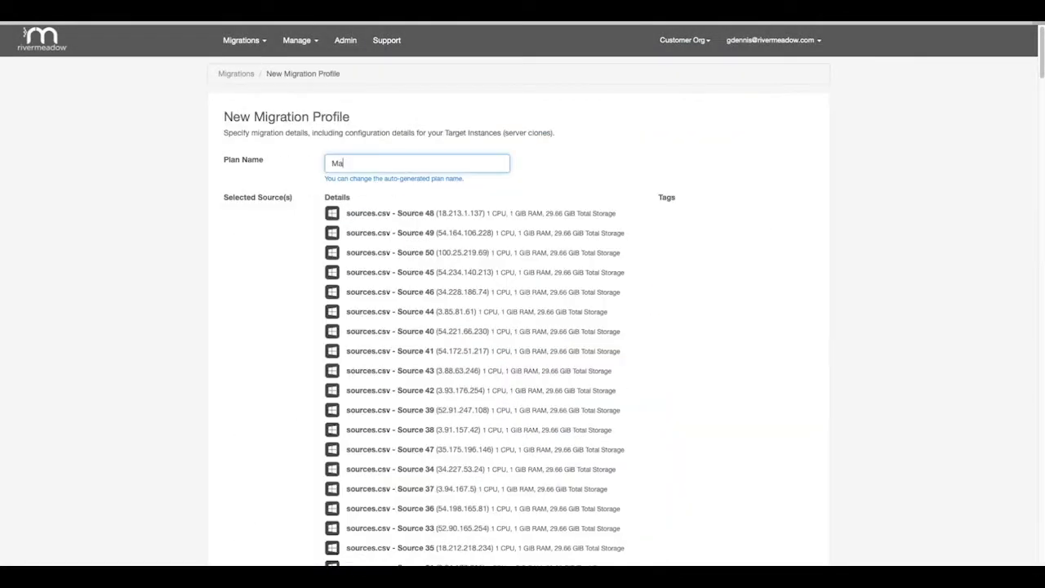
type("ss Migration Demo")
Step: In the global settings, set the instance type to t2.small and add the RM-App-Testing security group
scroll(446, 225, "down", 3)
scroll(446, 227, "down", 9)
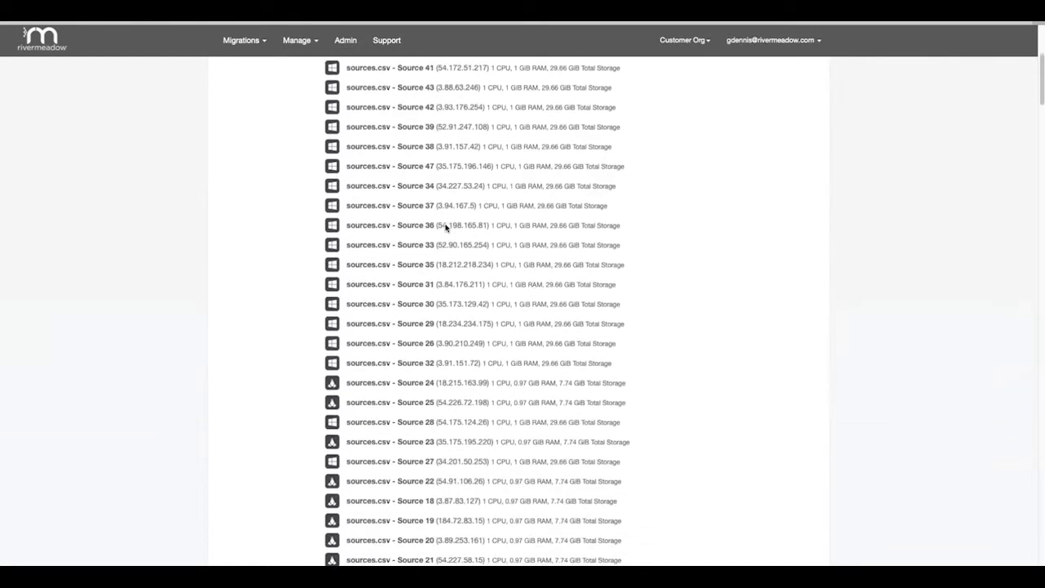
scroll(446, 227, "down", 8)
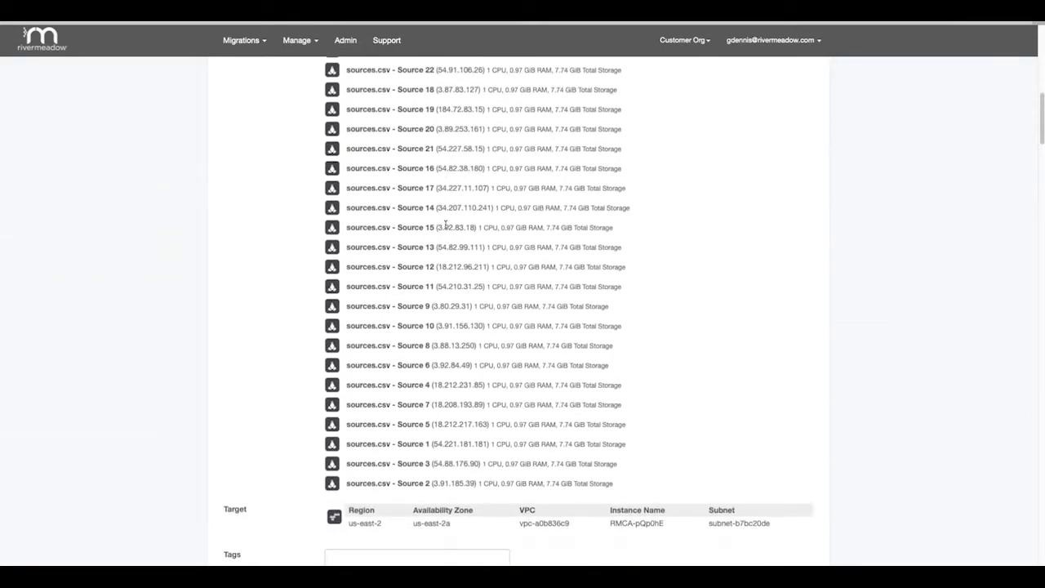
scroll(446, 228, "down", 2)
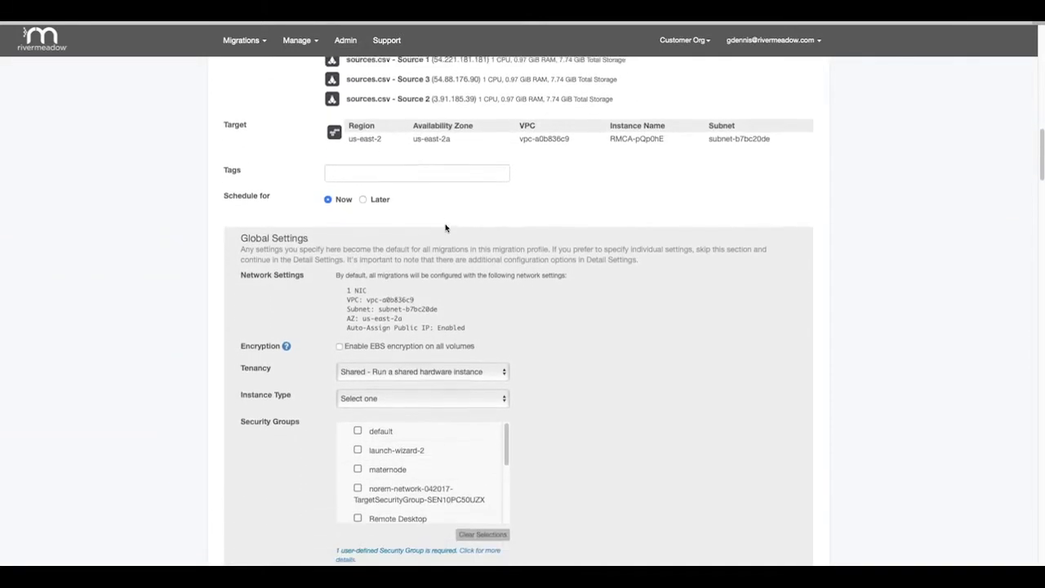
scroll(446, 224, "down", 3)
left_click(432, 214)
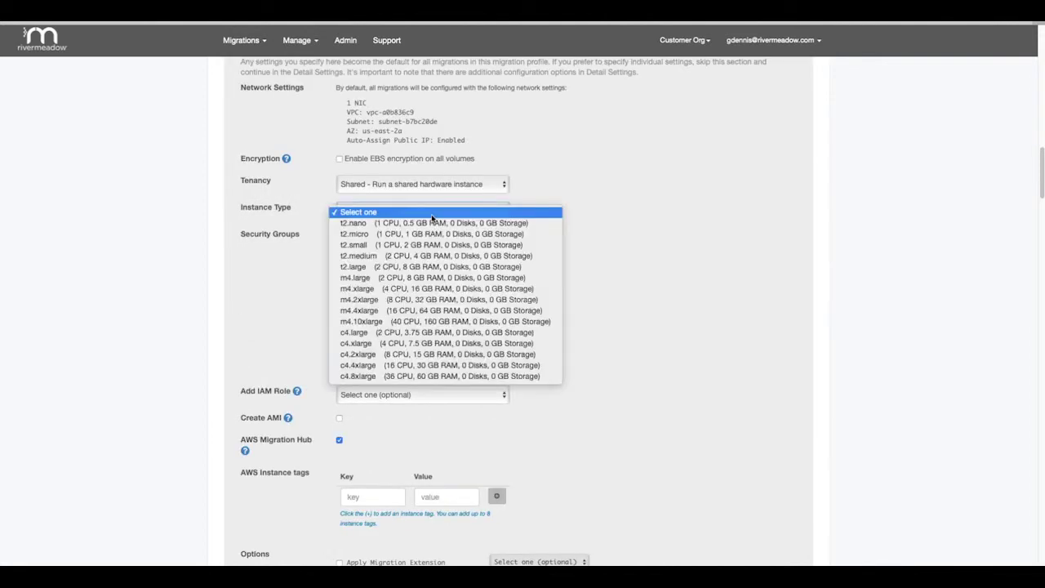
left_click(433, 245)
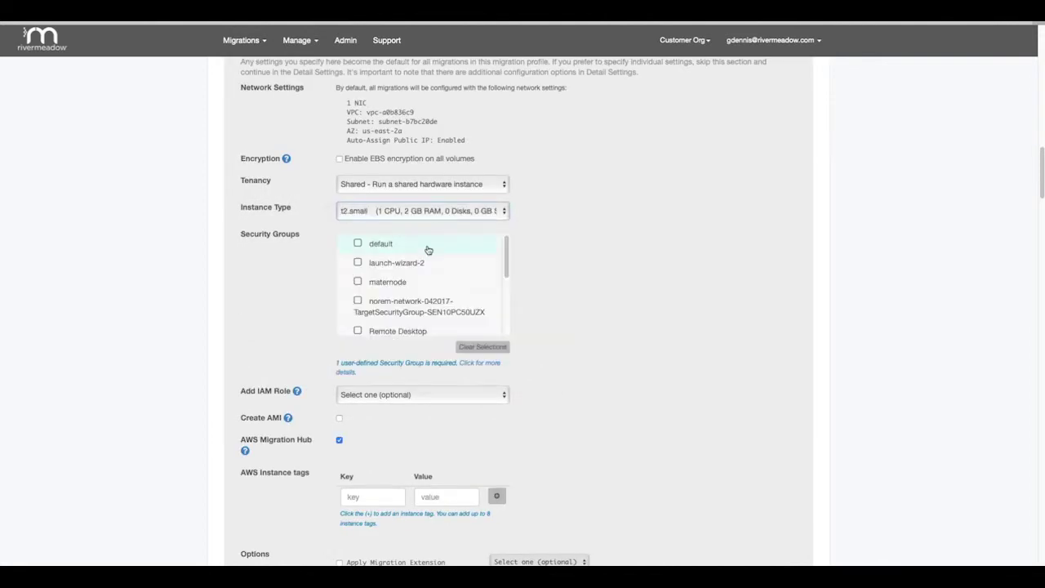
left_click_drag(507, 253, 507, 283)
left_click(398, 282)
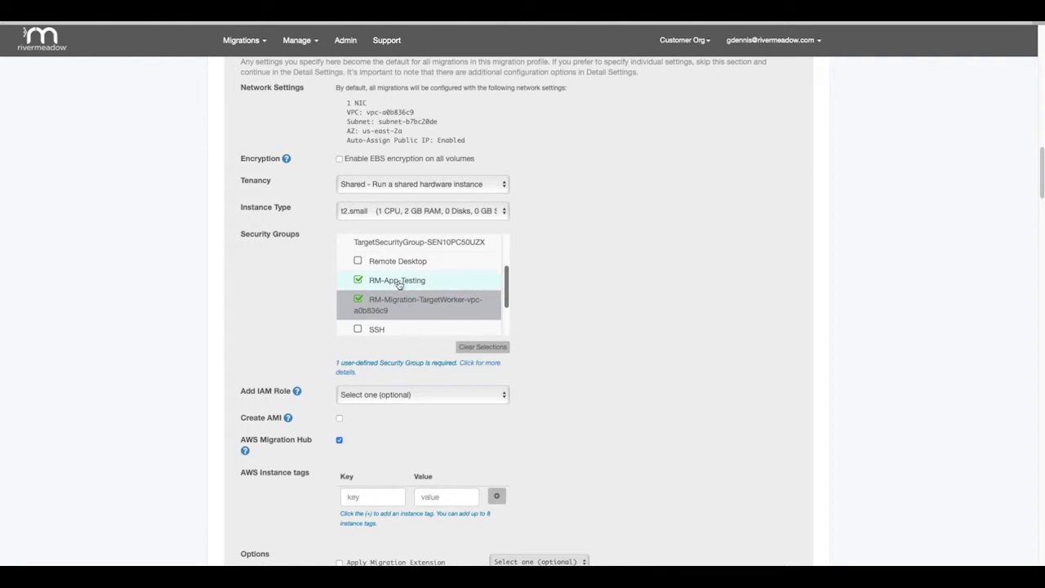
Step: Add a global AWS instance tag with key Project and value Mass_Migration
scroll(384, 326, "down", 3)
left_click(375, 355)
type("Pro")
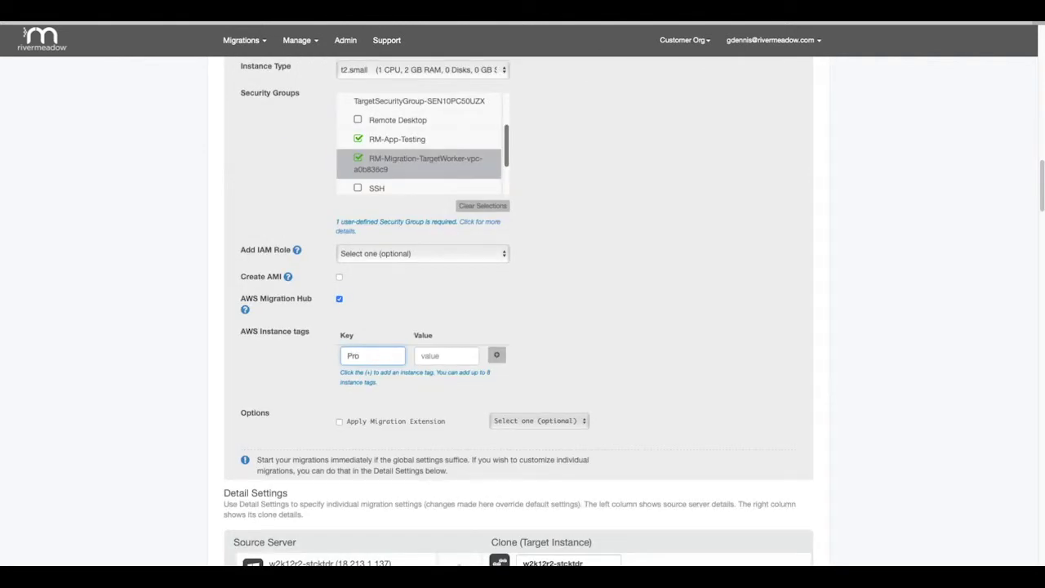
type("ject")
key("Tab")
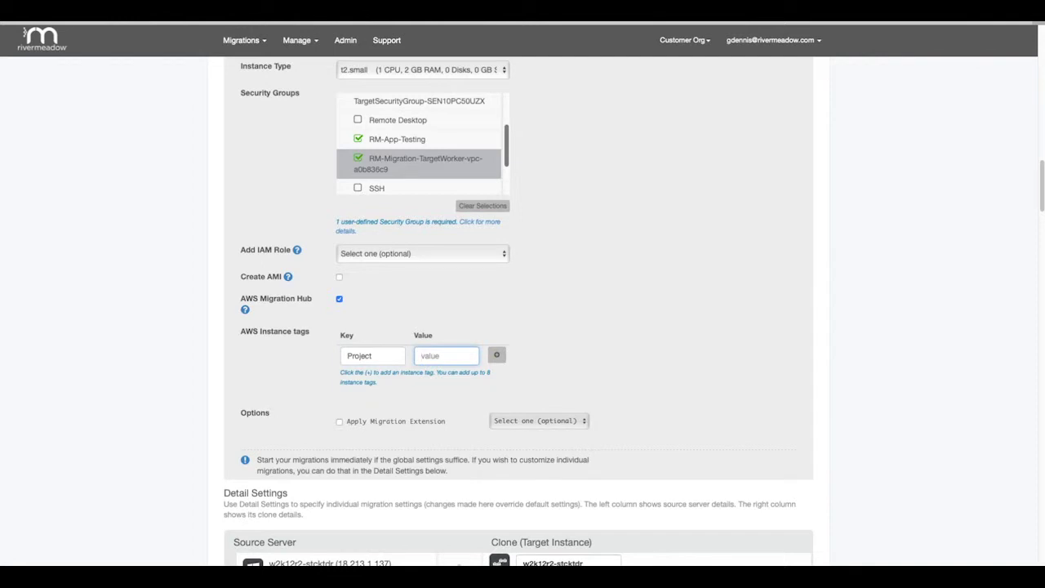
type("Mass_Migration")
left_click(497, 355)
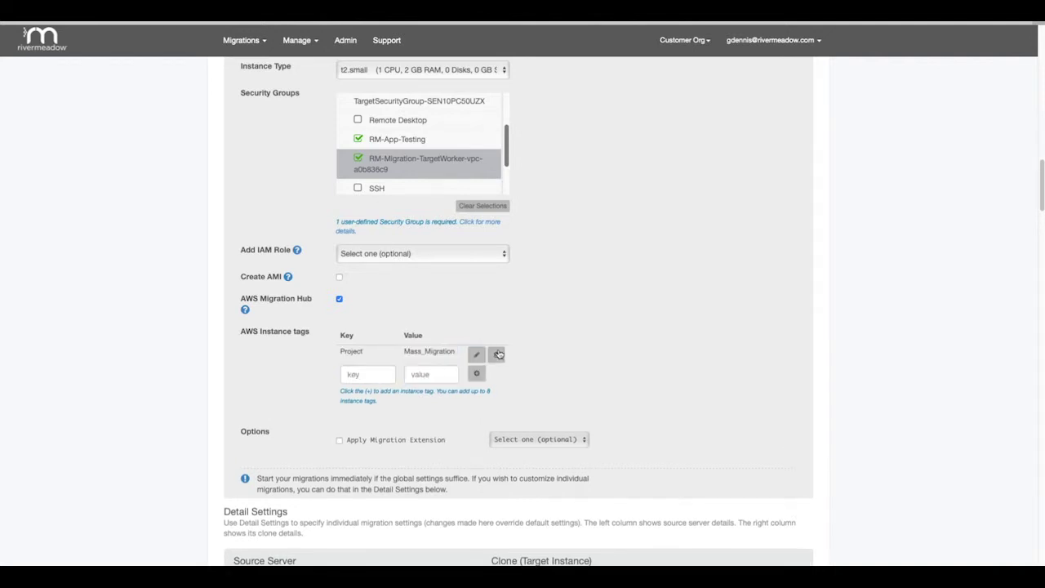
Step: Set the w2k12r2-stcktdr clone to a General Purpose (GP2) volume with file-based transfer, and submit the migration profile
scroll(531, 354, "down", 5)
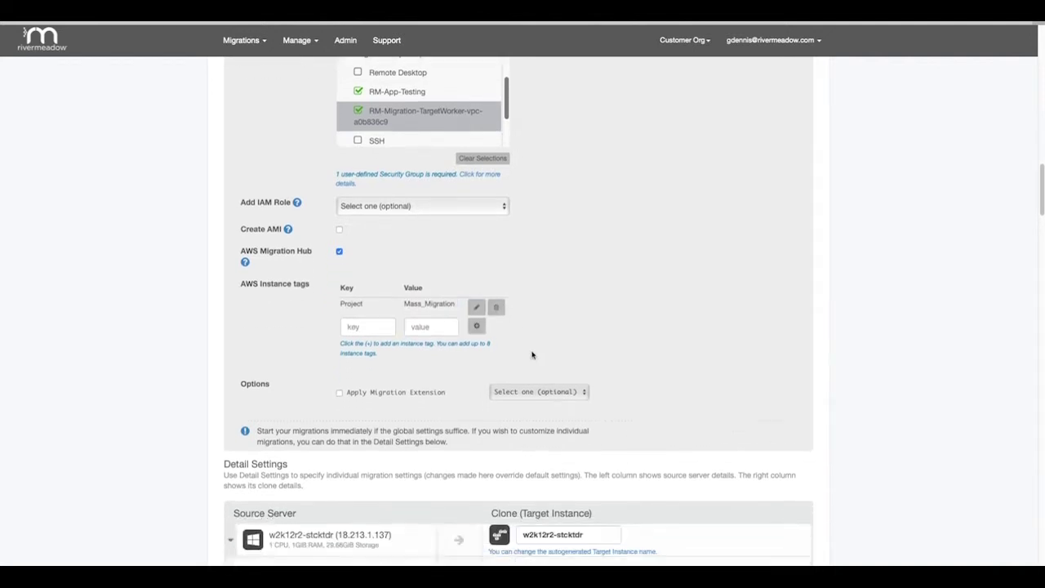
scroll(531, 353, "down", 3)
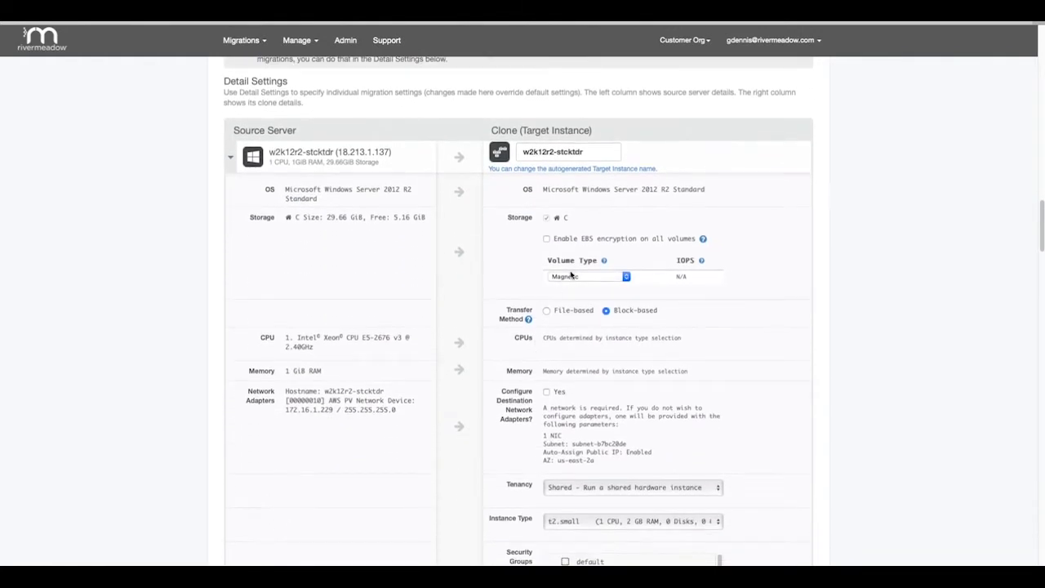
left_click(572, 276)
left_click(571, 286)
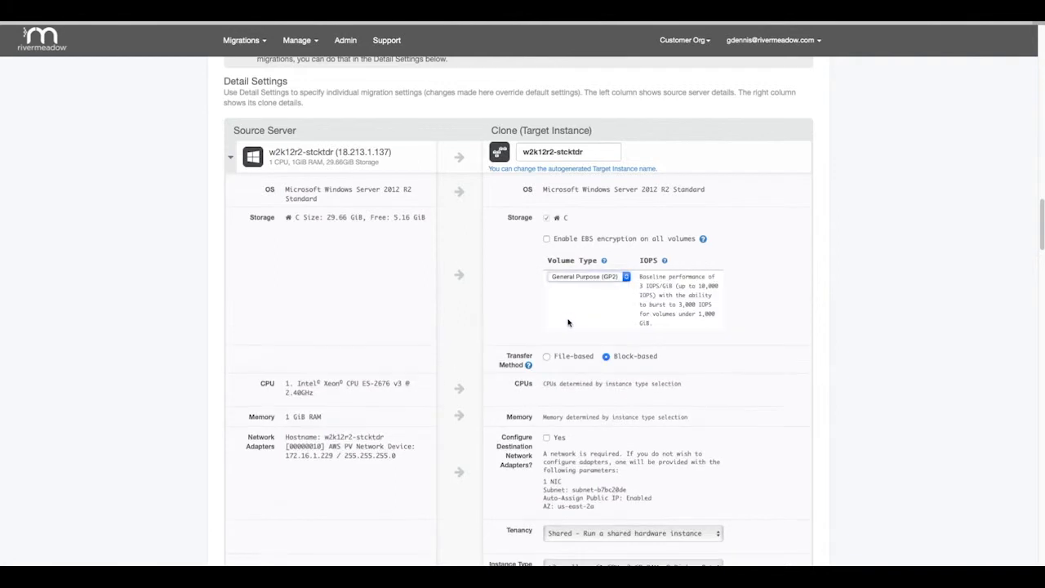
scroll(567, 322, "down", 2)
left_click(546, 331)
scroll(518, 330, "down", 8)
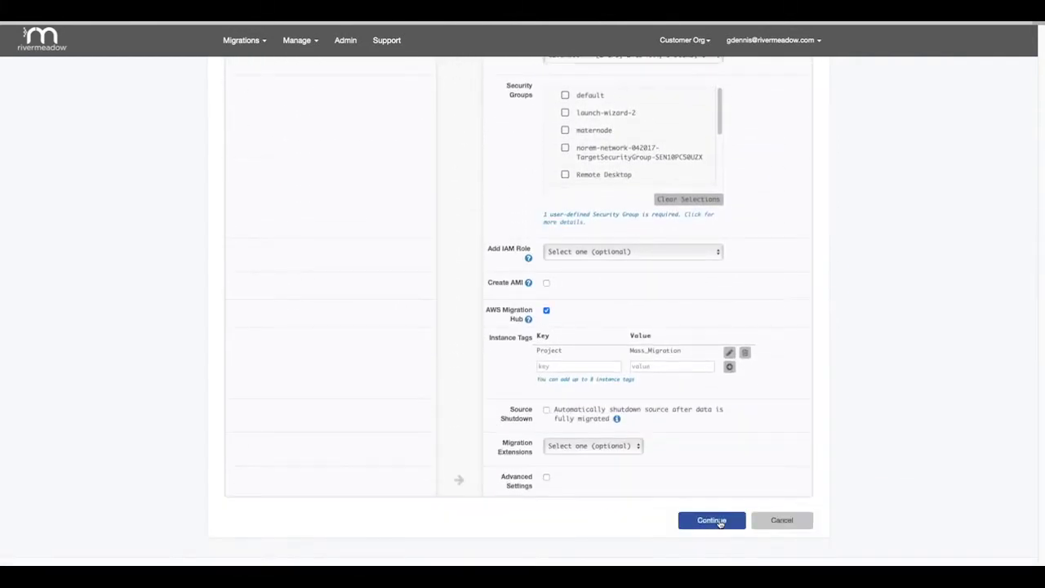
left_click(712, 521)
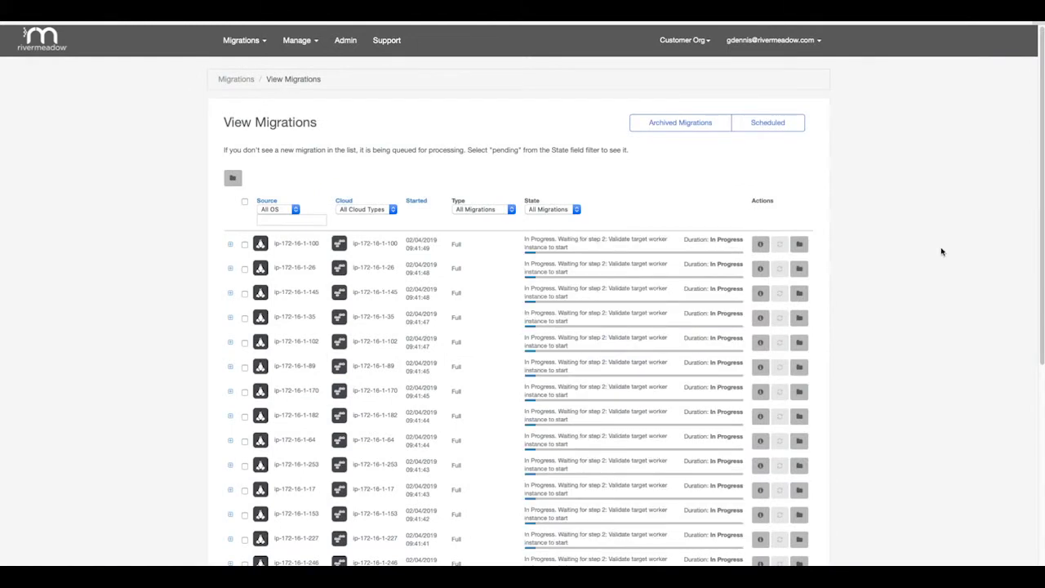
Step: Examine the migration details and steps of the first listed migration, ip-172-16-1-100
left_click(760, 244)
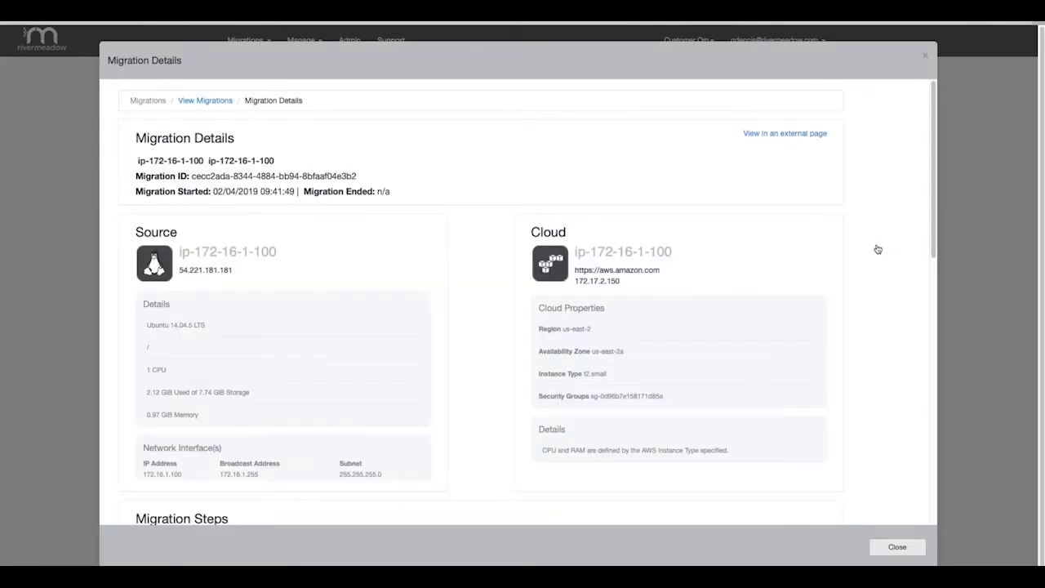
scroll(878, 249, "down", 5)
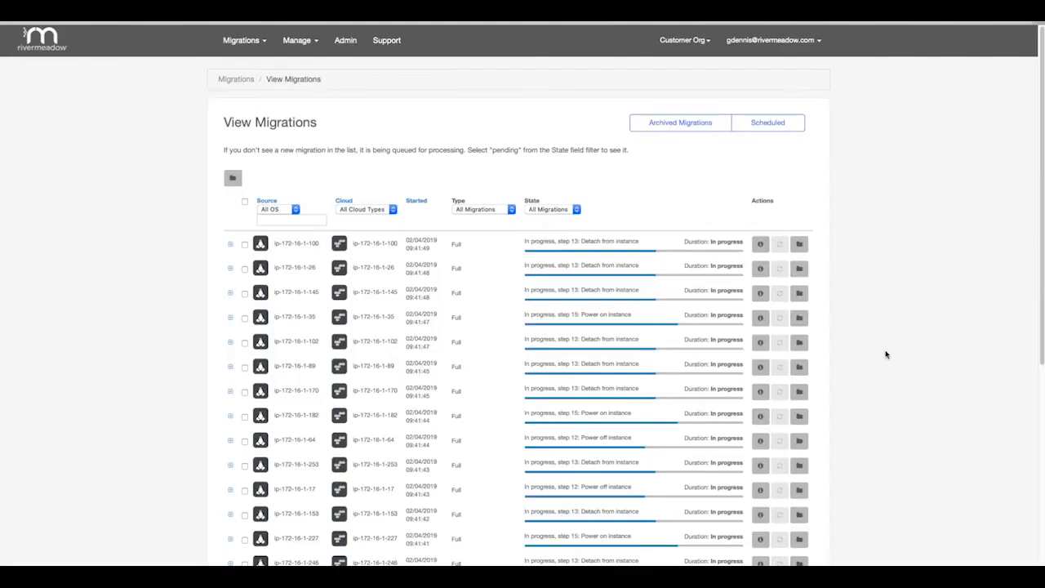
Step: Check the state and duration of every Linux and Windows migration in the View Migrations list
scroll(882, 364, "down", 2)
scroll(874, 375, "up", 1)
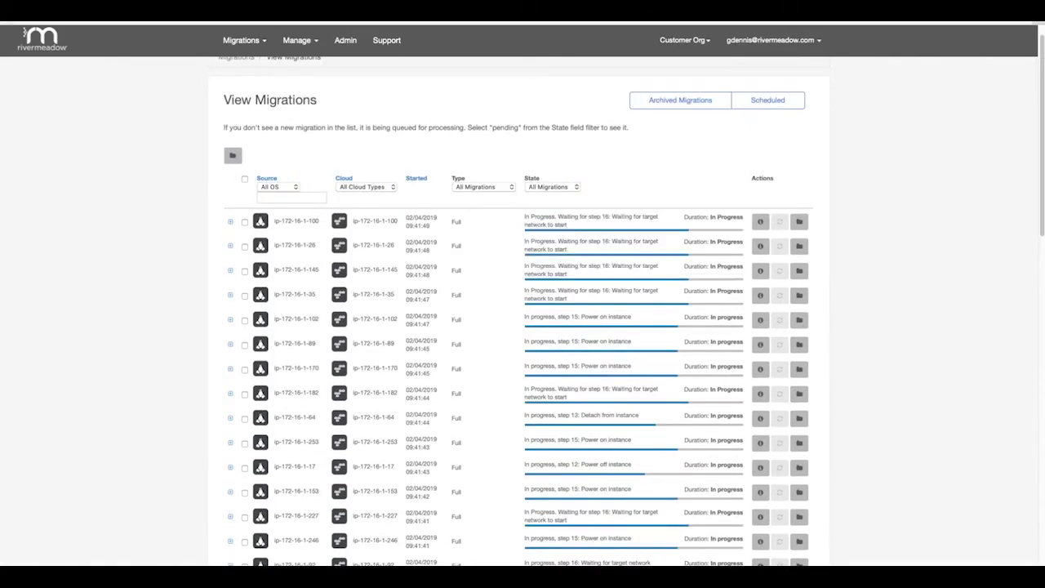
scroll(922, 162, "down", 1)
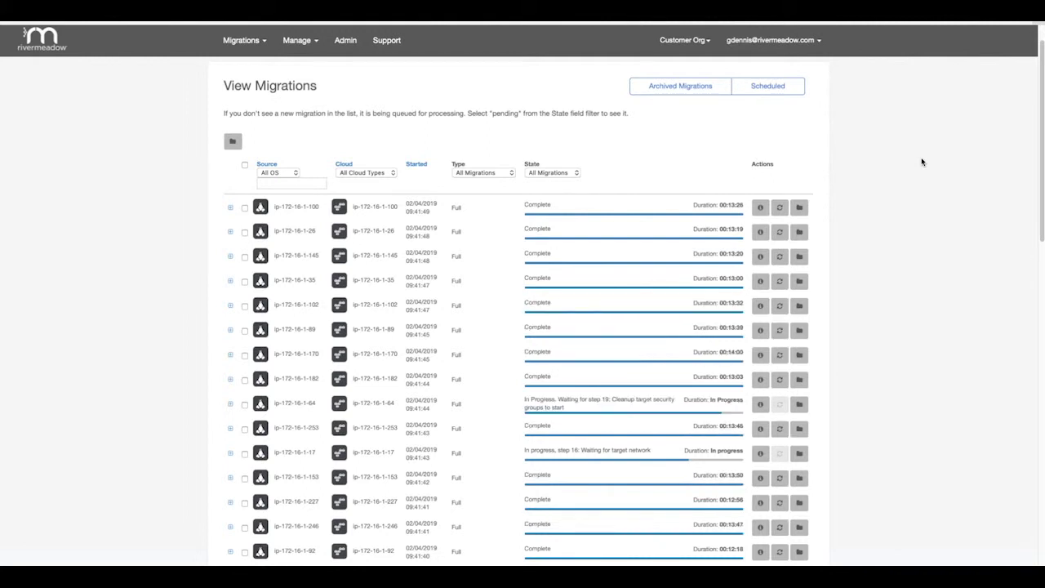
scroll(921, 161, "down", 3)
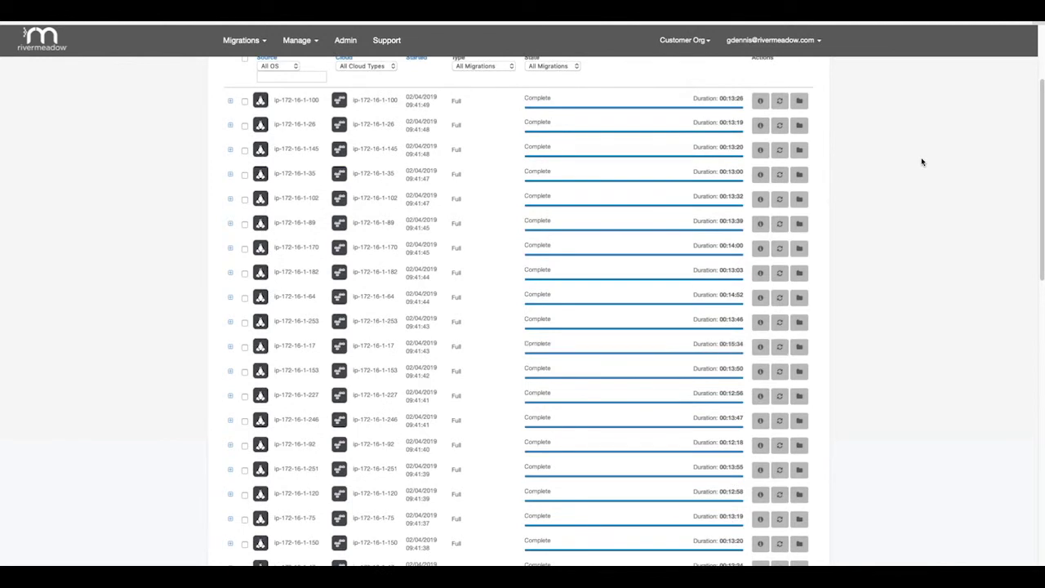
scroll(922, 162, "down", 10)
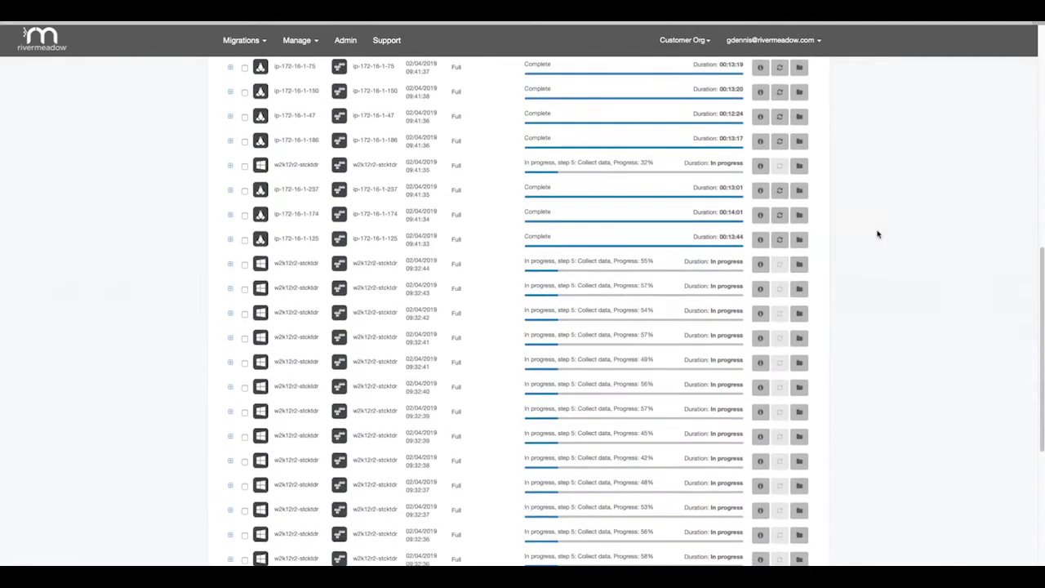
scroll(878, 234, "down", 3)
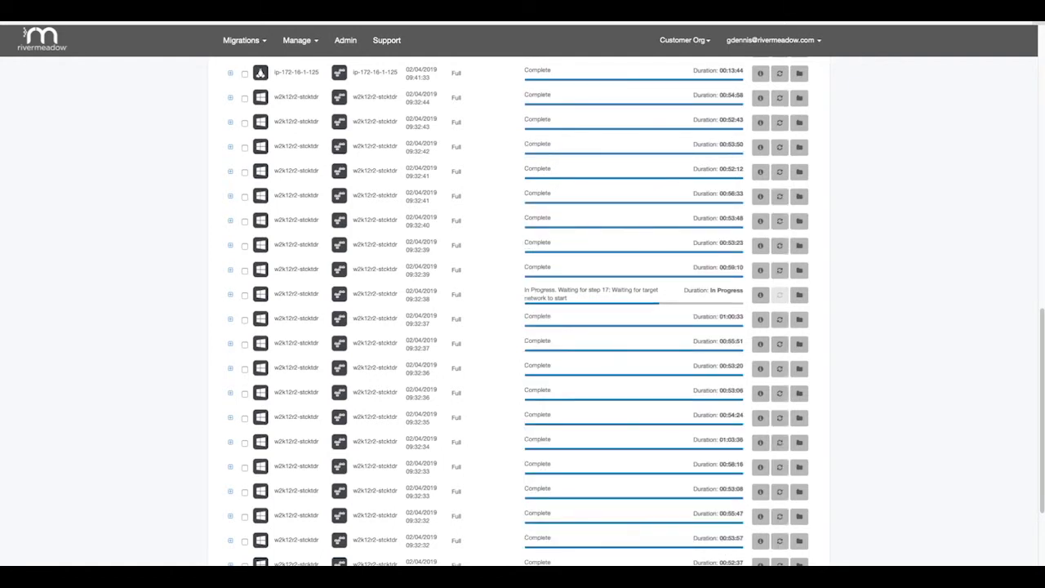
Step: Switch to the AWS EC2 console and review the migrated instances launched since February 4, 2019
key("super+Tab")
scroll(263, 177, "down", 5)
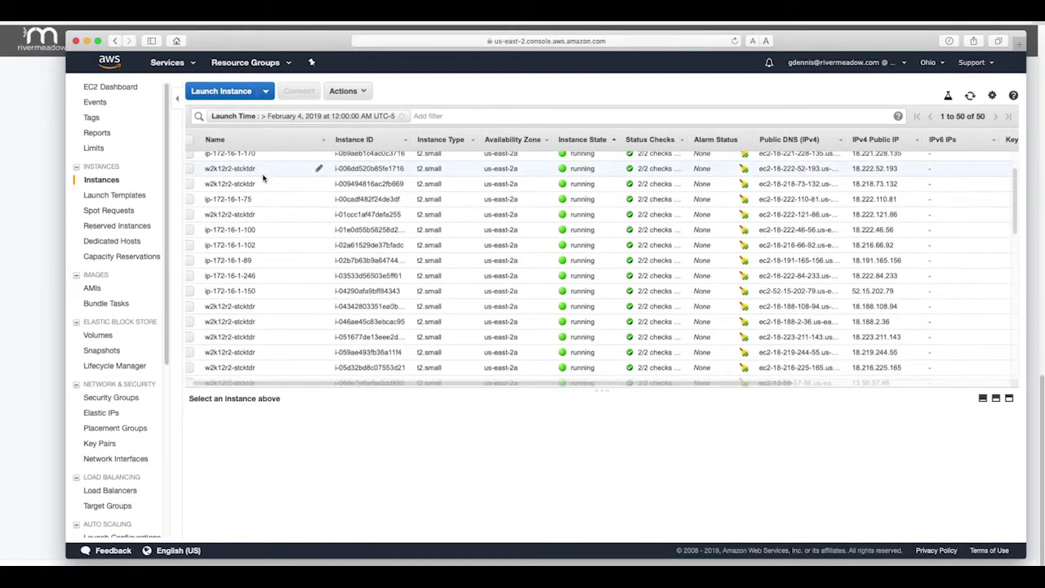
scroll(263, 178, "down", 8)
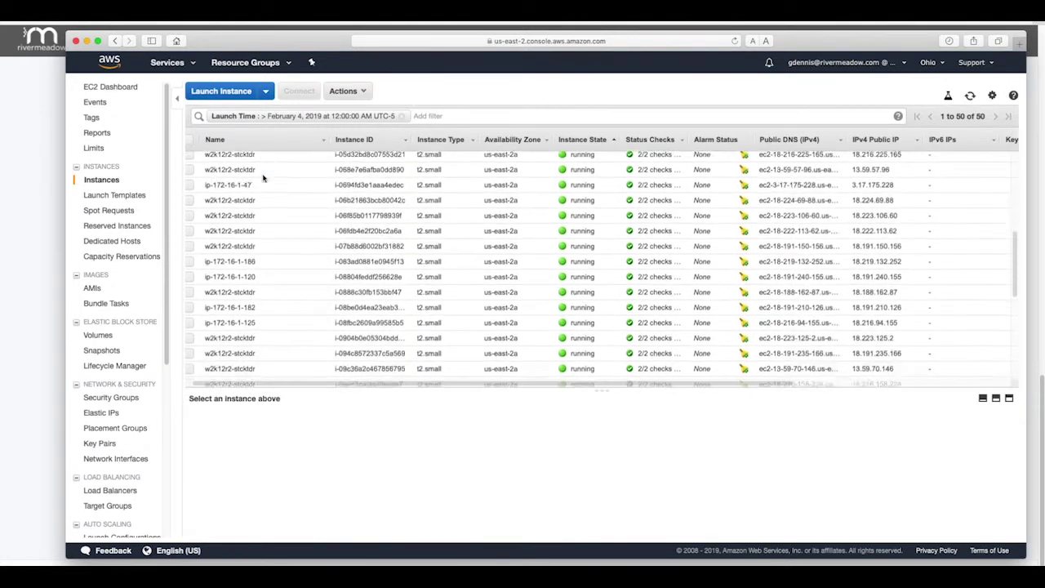
scroll(263, 177, "down", 5)
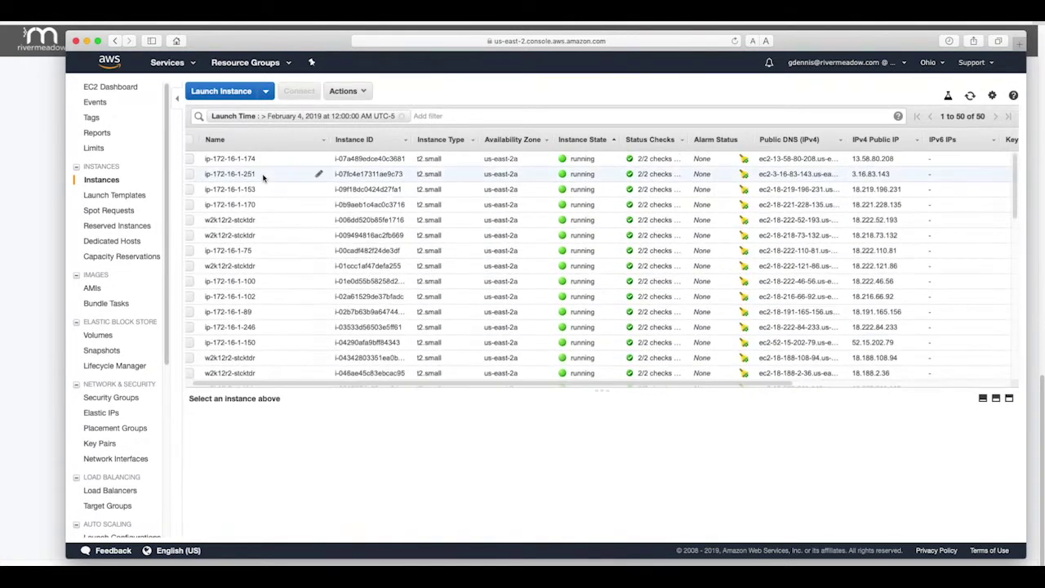
Step: View the instance screenshot of the Linux instance ip-172-16-1-174, and return to the instance list
left_click(252, 158)
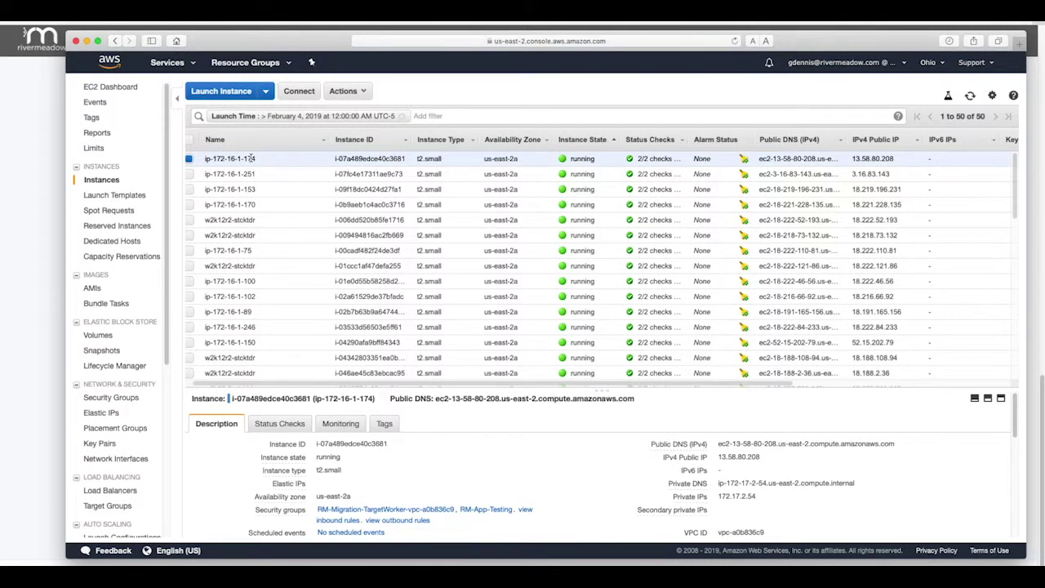
right_click(263, 161)
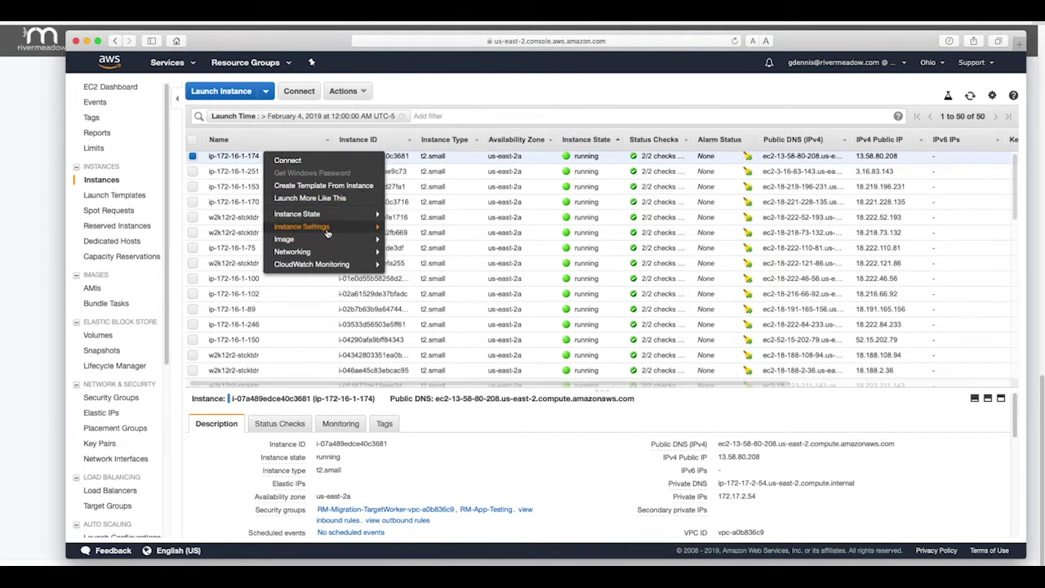
mouse_move(327, 234)
left_click(431, 340)
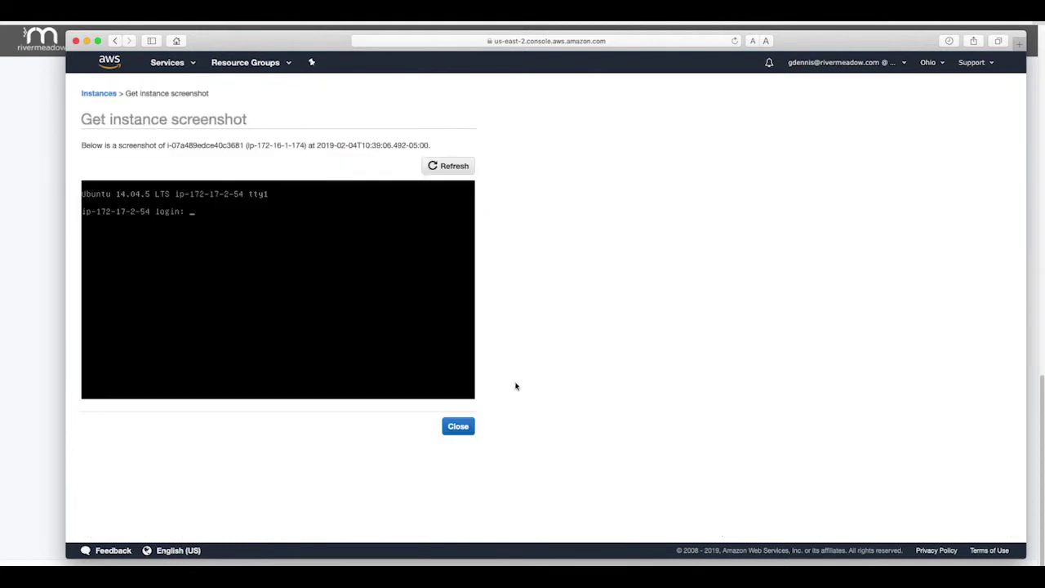
left_click(458, 428)
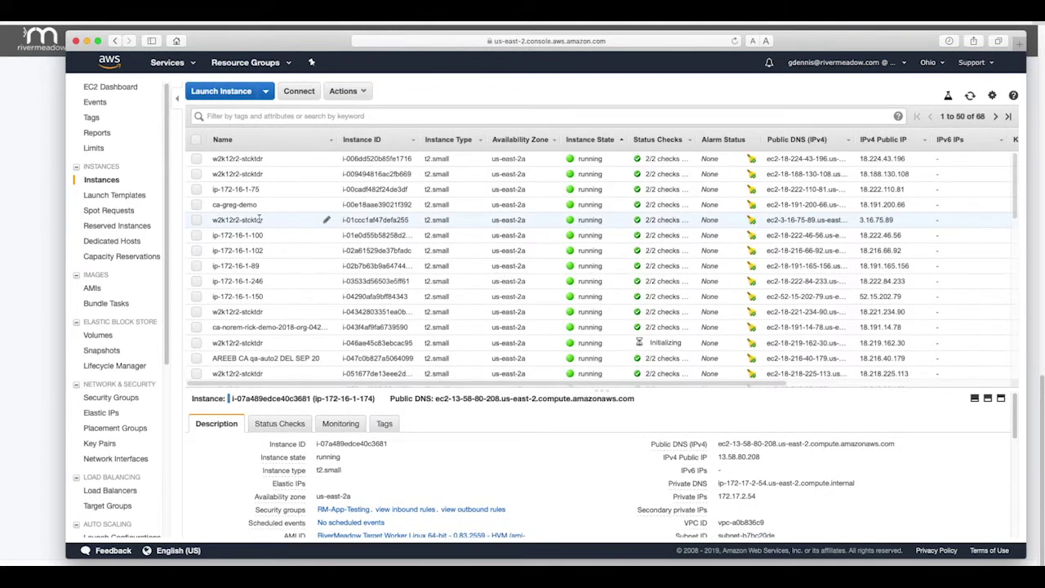
Step: View the instance screenshot of the w2k12r2-stcktdr instance with ID i-01ccc1af47defa255
left_click(266, 219)
right_click(265, 218)
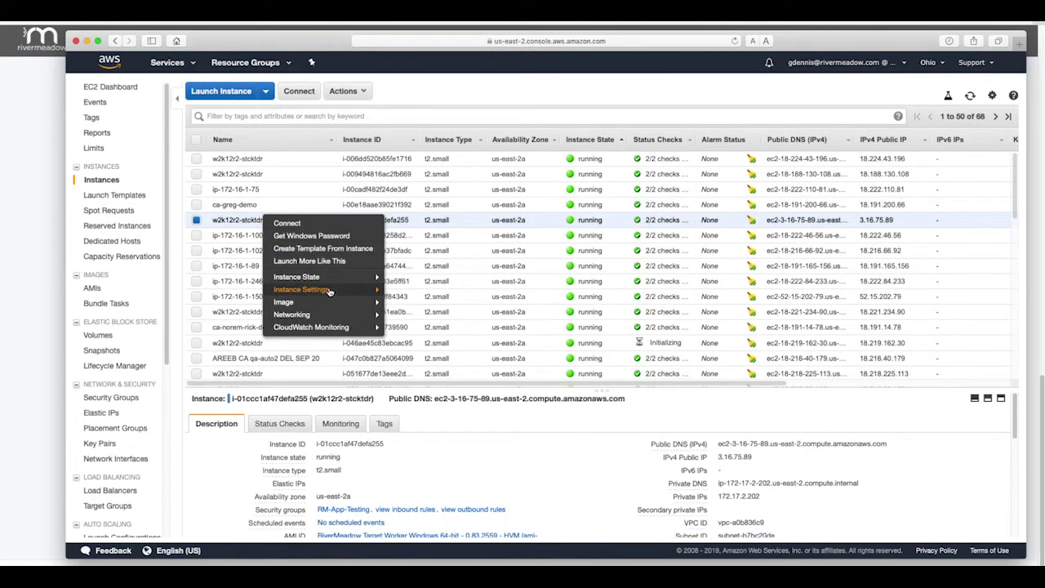
mouse_move(362, 293)
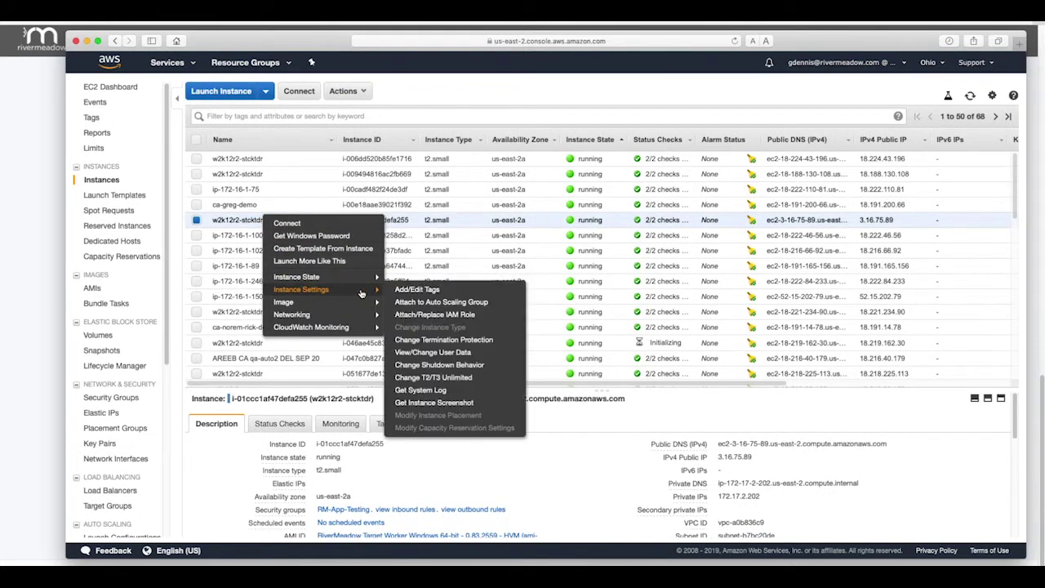
left_click(445, 402)
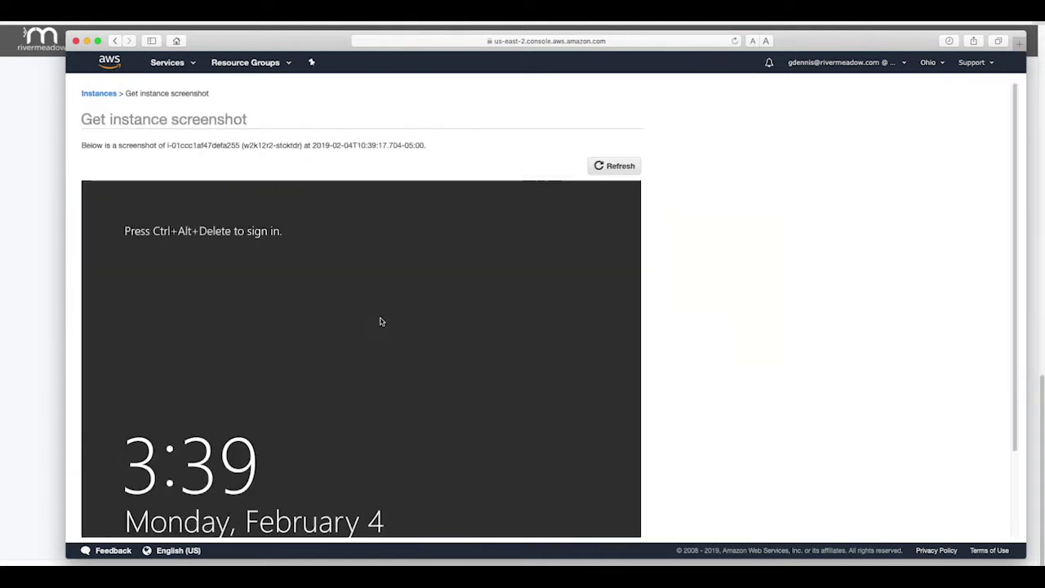
scroll(381, 322, "down", 3)
scroll(381, 323, "down", 1)
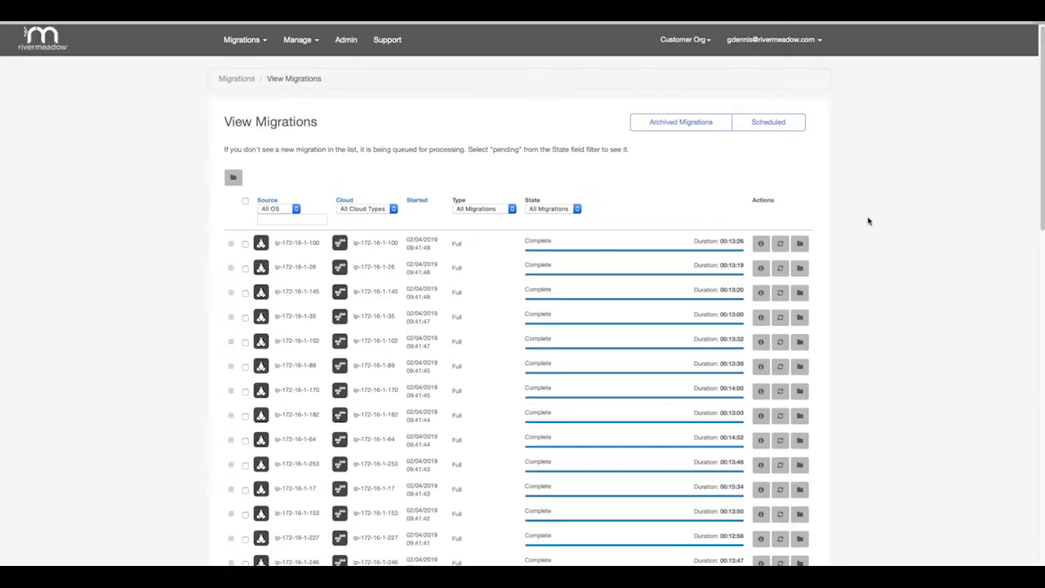
Step: Back in RiverMeadow, schedule a differential migration of ip-172-16-1-100 for 02/04/2019 11:00 PM
left_click(781, 244)
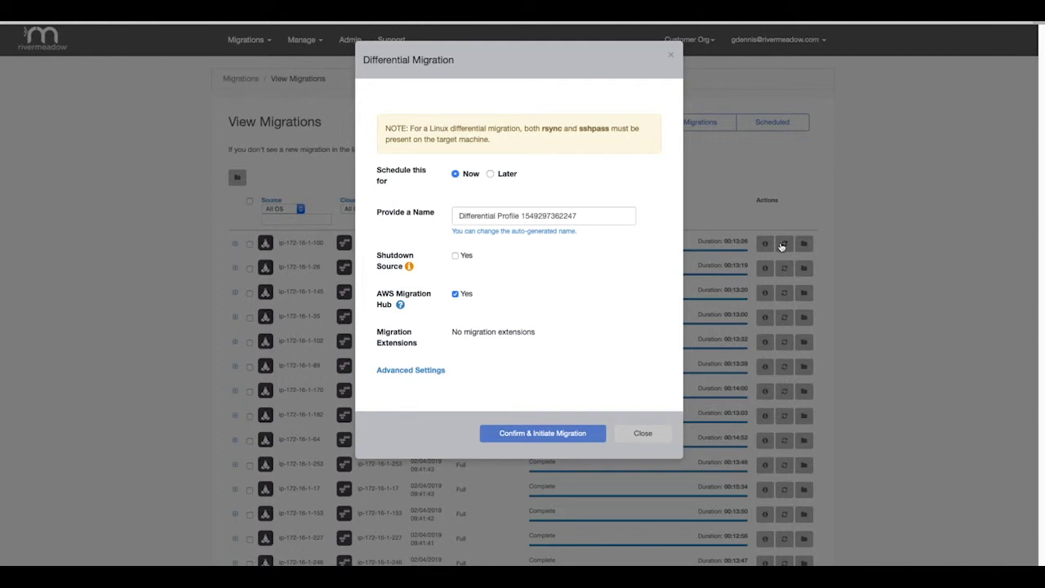
left_click(490, 173)
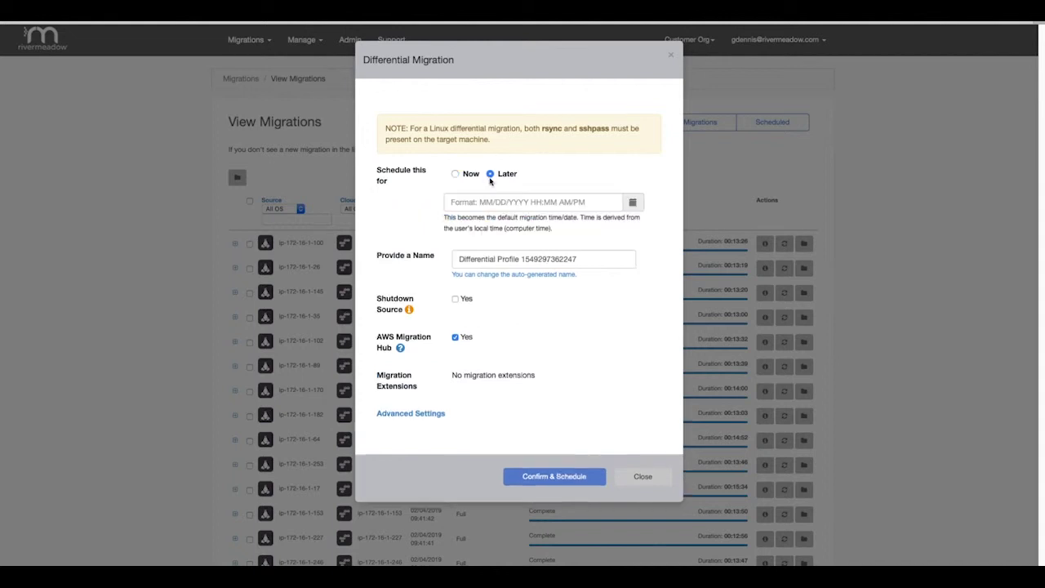
left_click(634, 202)
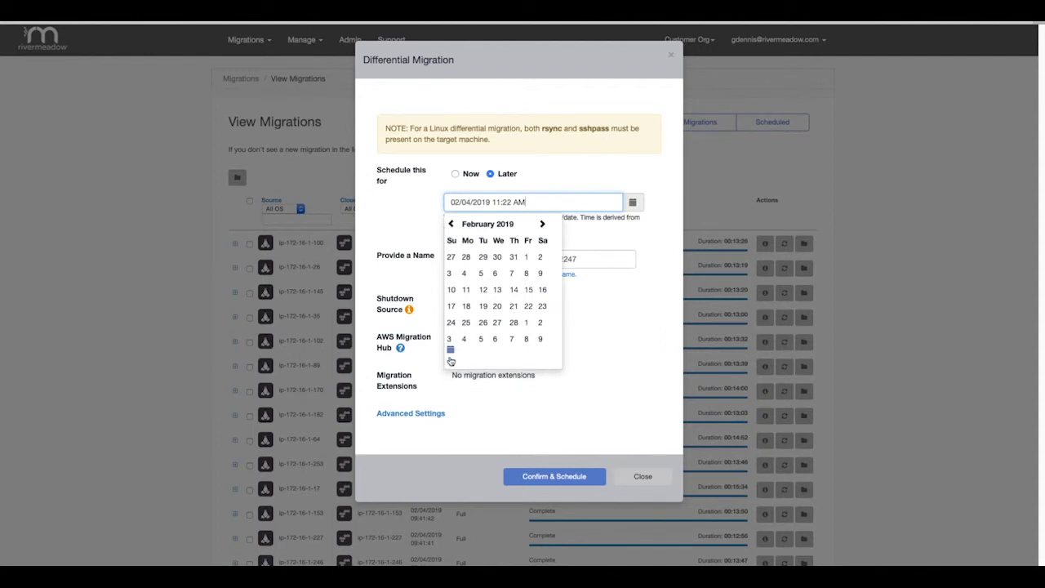
left_click(451, 358)
left_click(487, 272)
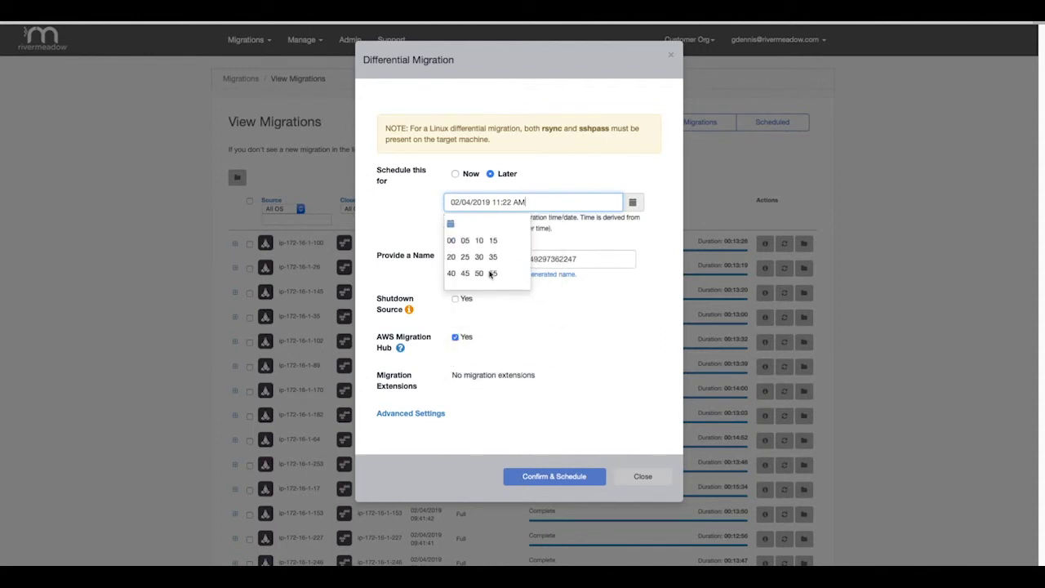
left_click(453, 241)
left_click(535, 271)
left_click(597, 297)
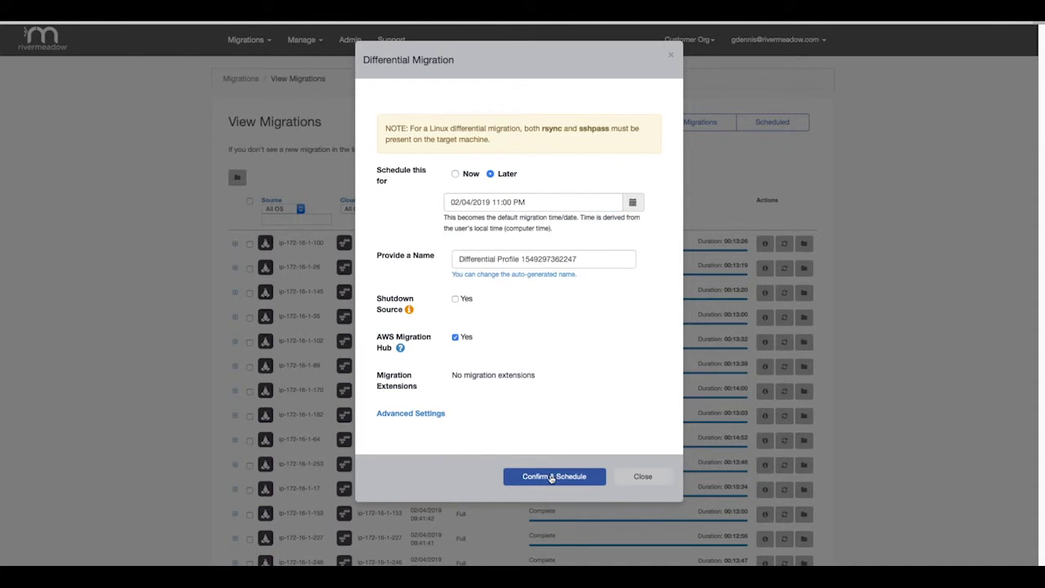
left_click(552, 476)
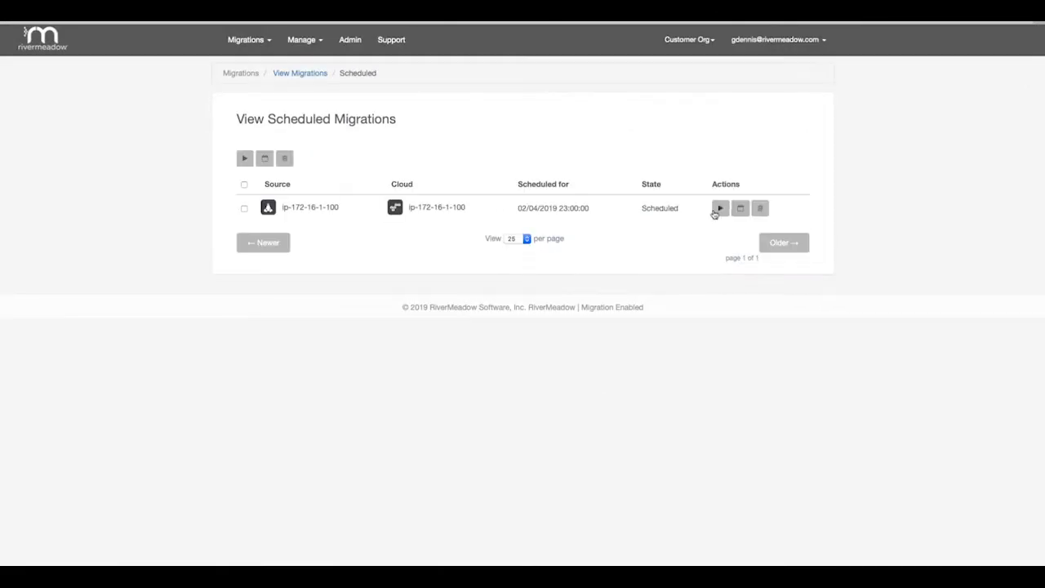
Step: Start the scheduled ip-172-16-1-100 migration immediately, and return to the View Migrations list
left_click(718, 209)
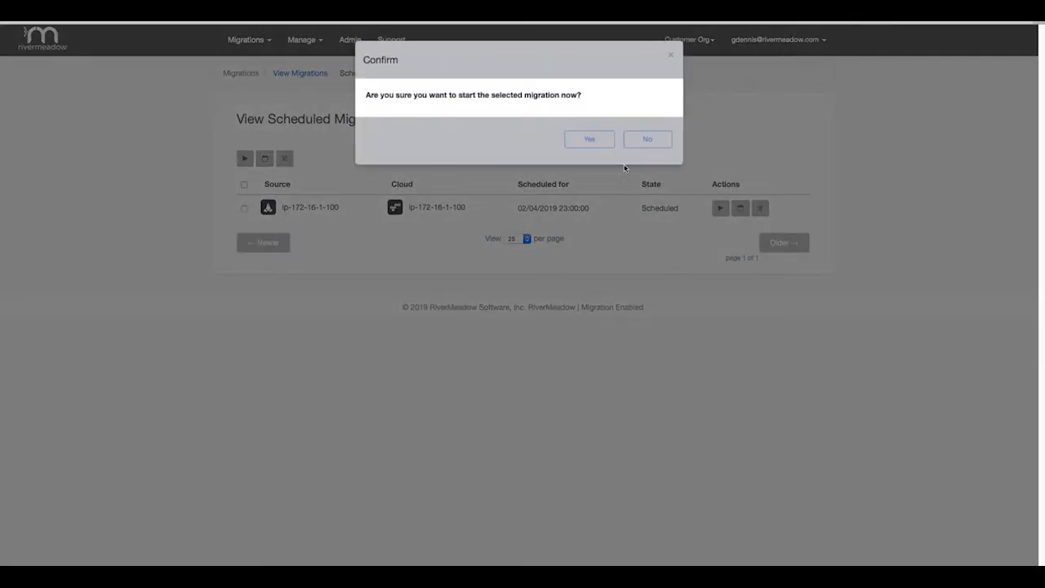
left_click(591, 140)
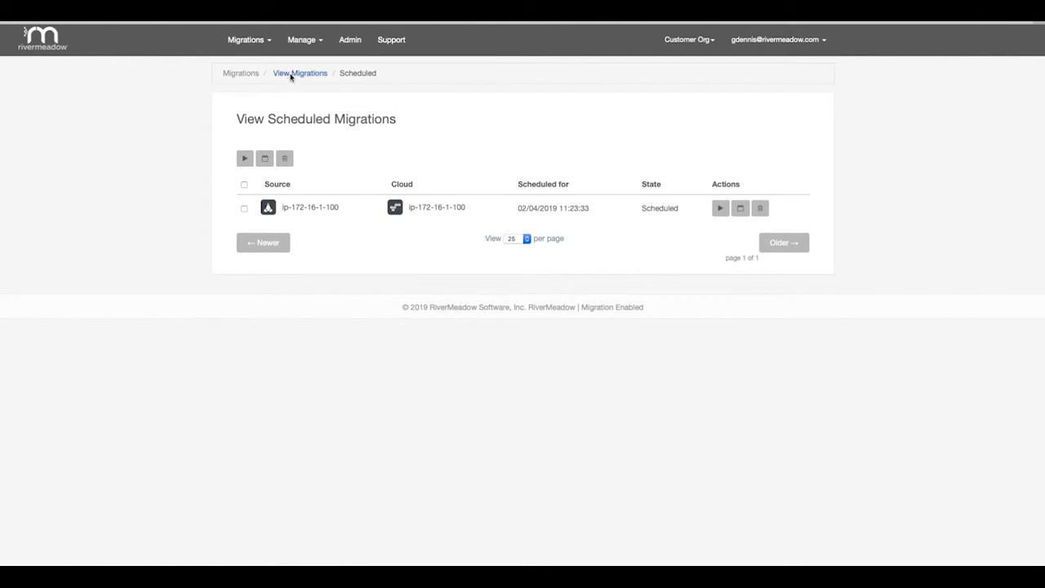
left_click(287, 75)
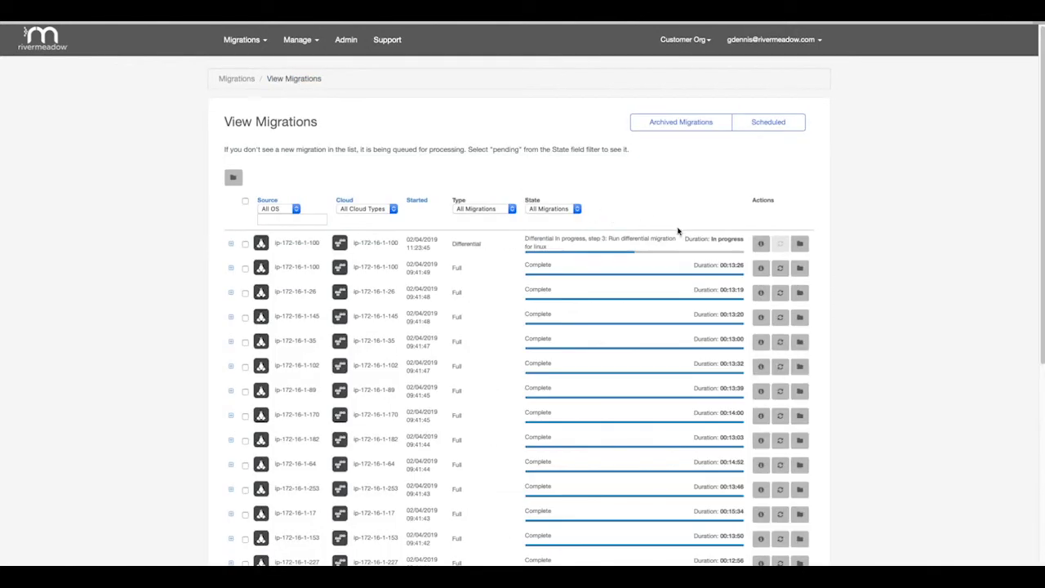
Step: Examine the details and migration steps of the ip-172-16-1-100 differential migration, and close them
left_click(760, 244)
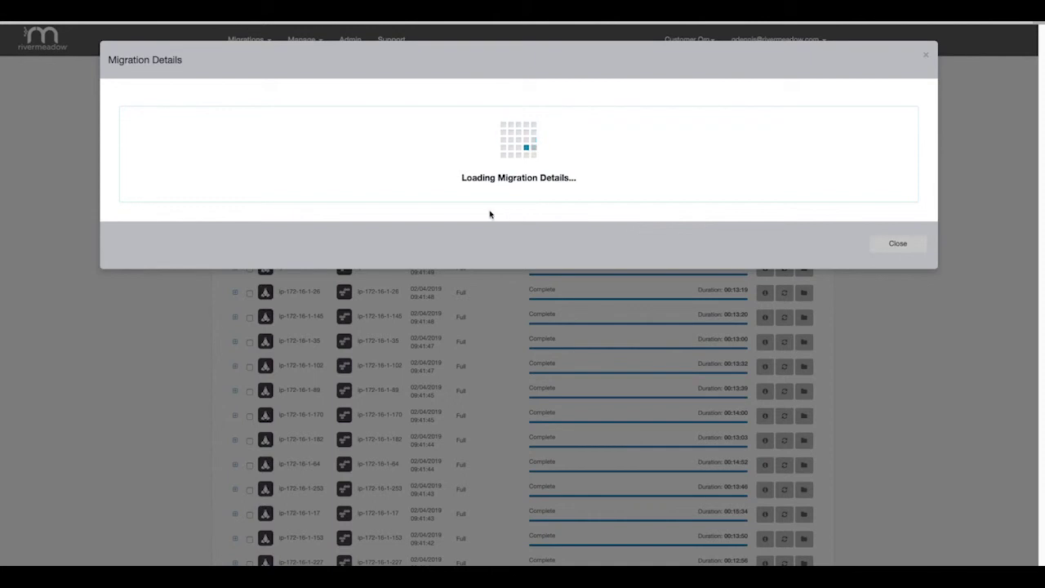
scroll(490, 213, "down", 3)
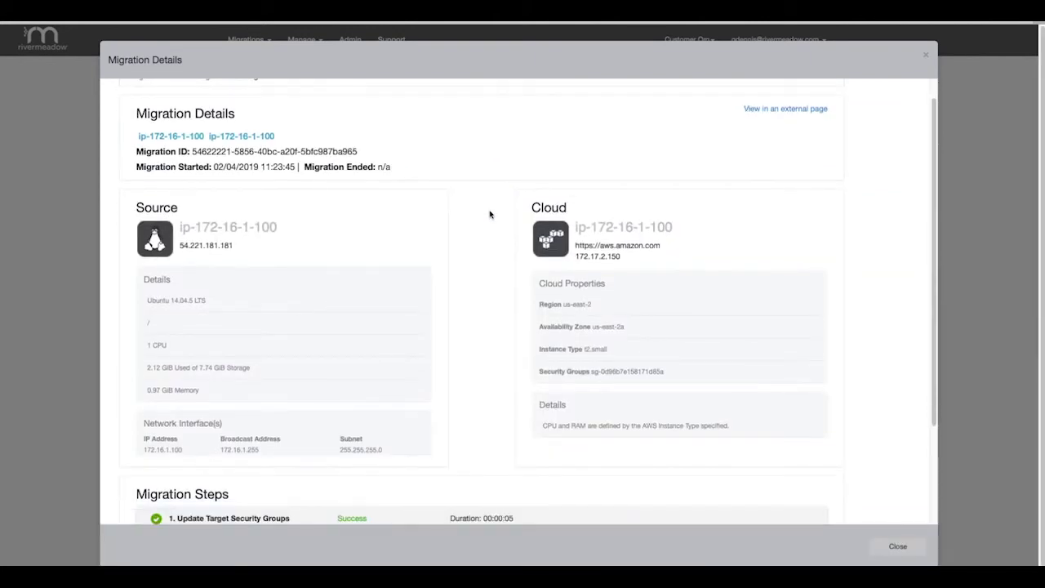
scroll(489, 214, "down", 2)
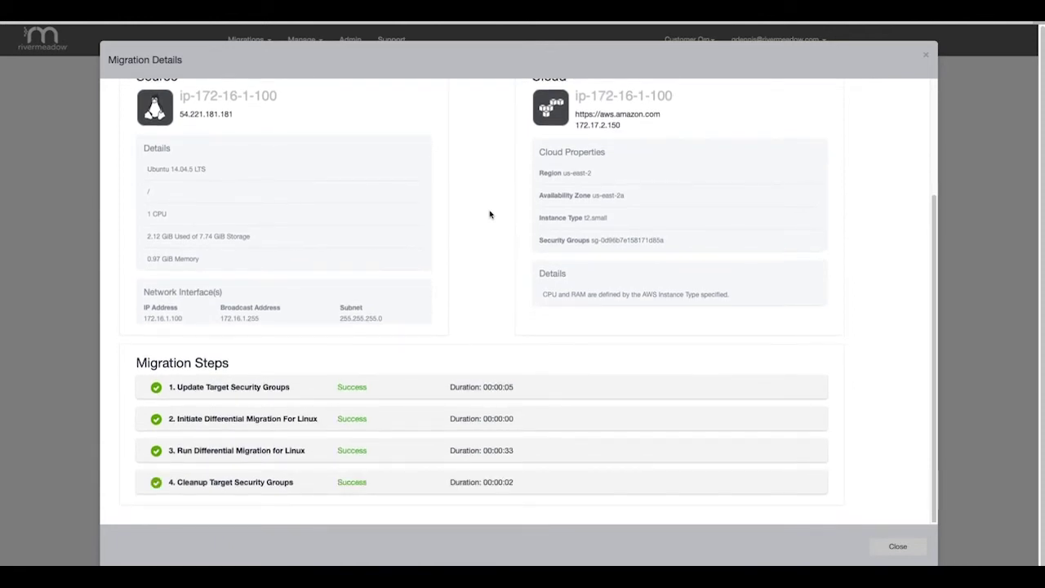
left_click(901, 551)
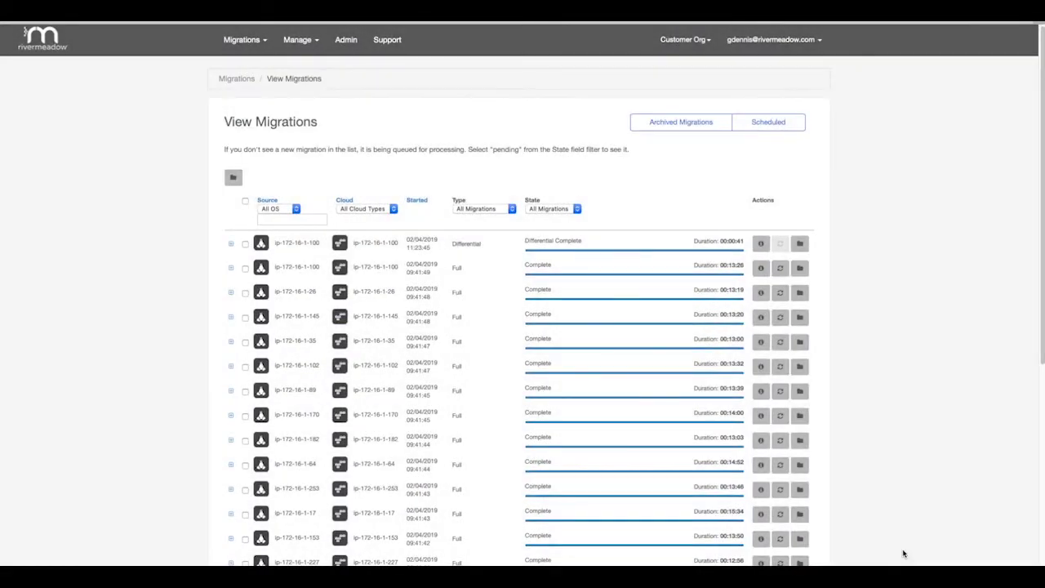